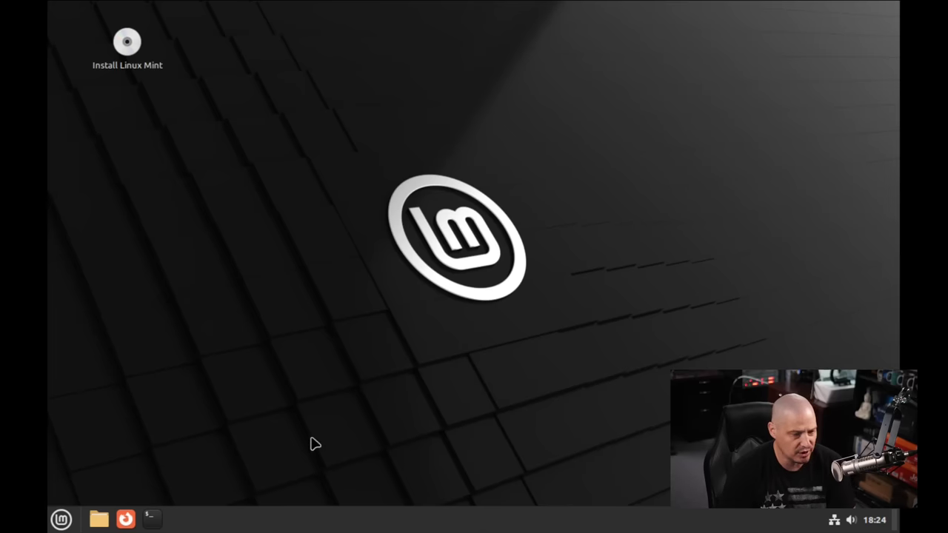
# Launch the Linux Mint installer and accept English (United States) as the language
pyautogui.doubleClick(127, 44)
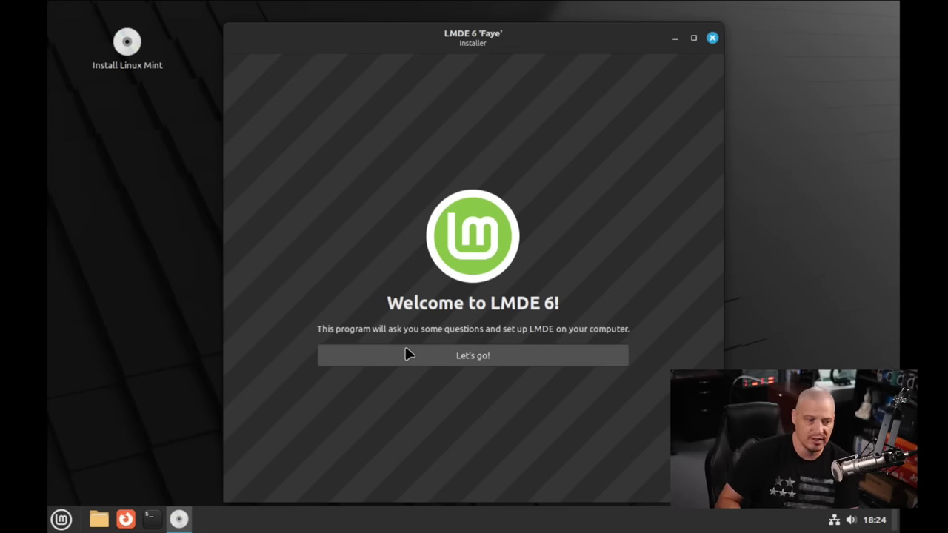
pyautogui.click(465, 359)
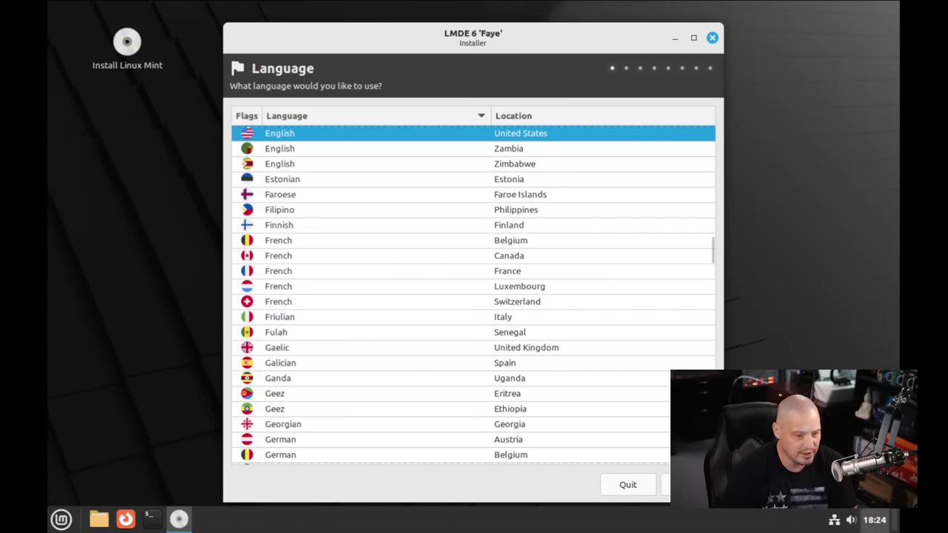
pyautogui.press('Return')
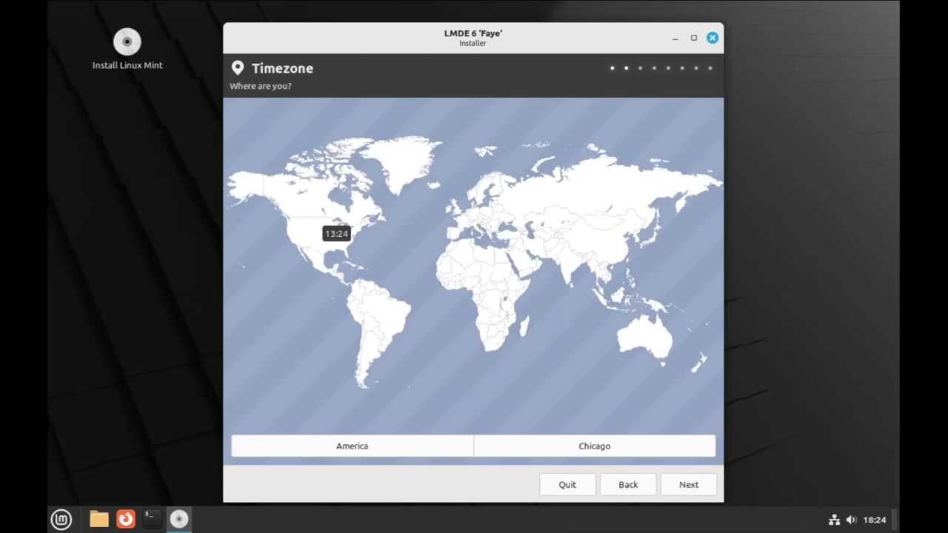
# Accept the America/Chicago timezone and the English (US) keyboard layout
pyautogui.moveTo(588, 37); pyautogui.dragTo(424, 24)
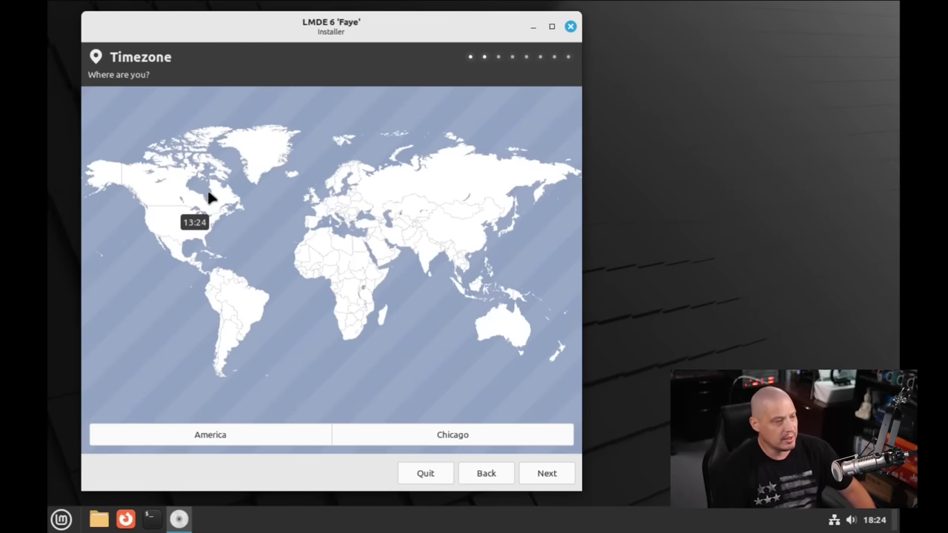
pyautogui.click(546, 476)
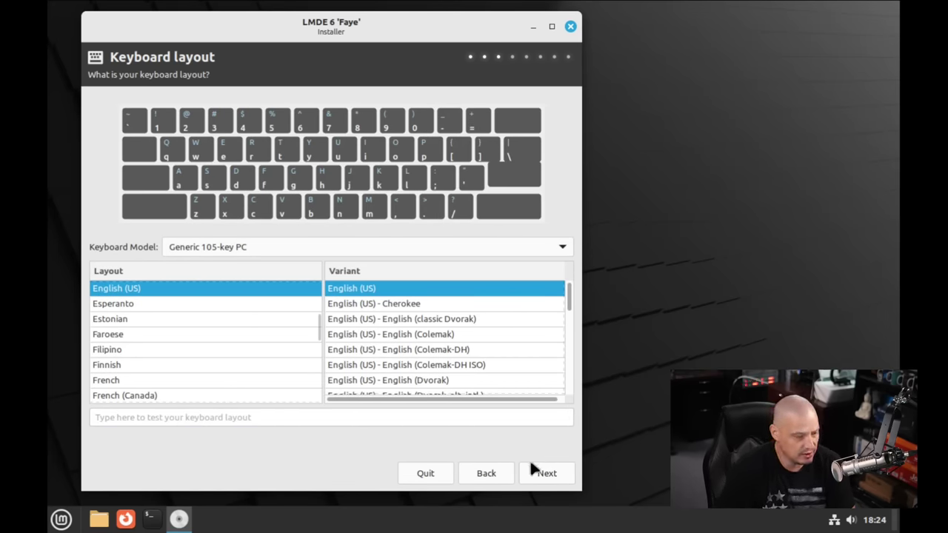
pyautogui.click(550, 472)
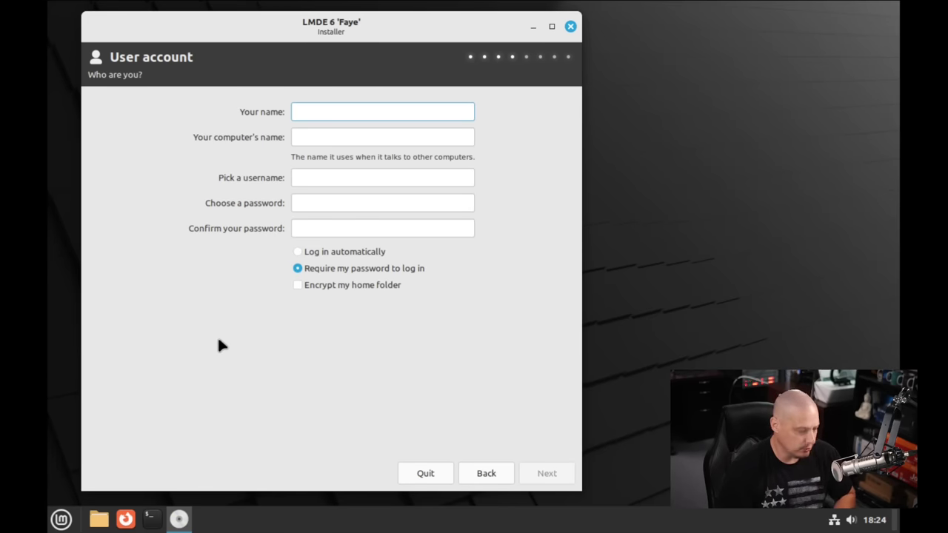
# Enter the user's name and set the computer's name to lmde-virt
pyautogui.write('dt')
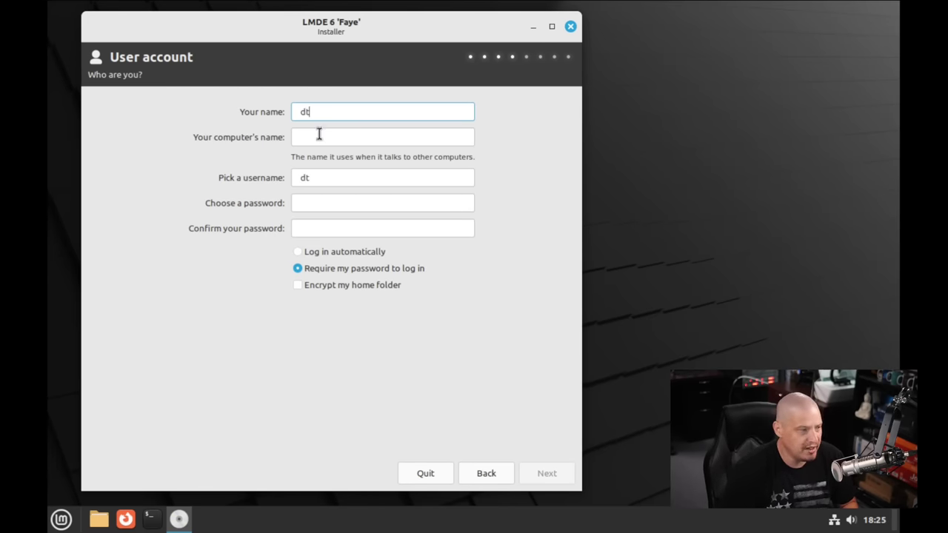
pyautogui.click(315, 137)
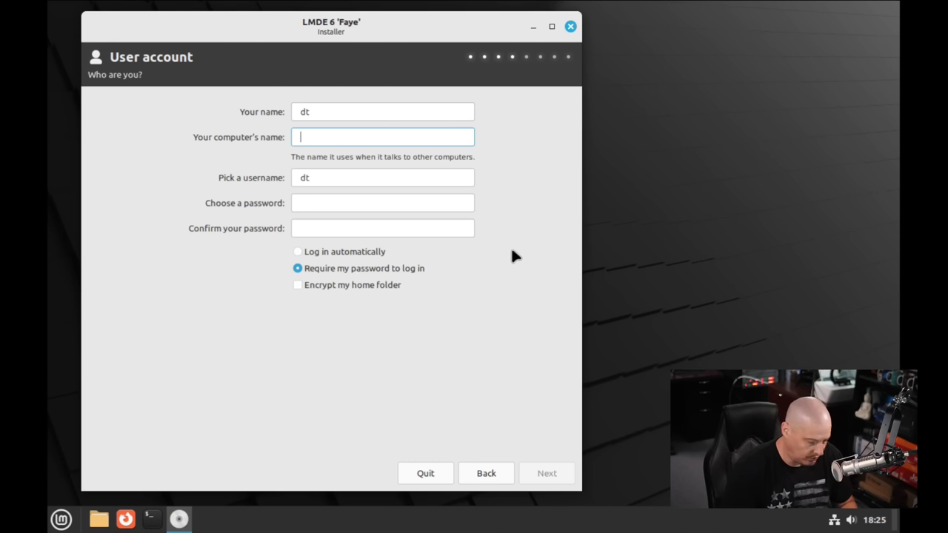
pyautogui.write('lmde-virt')
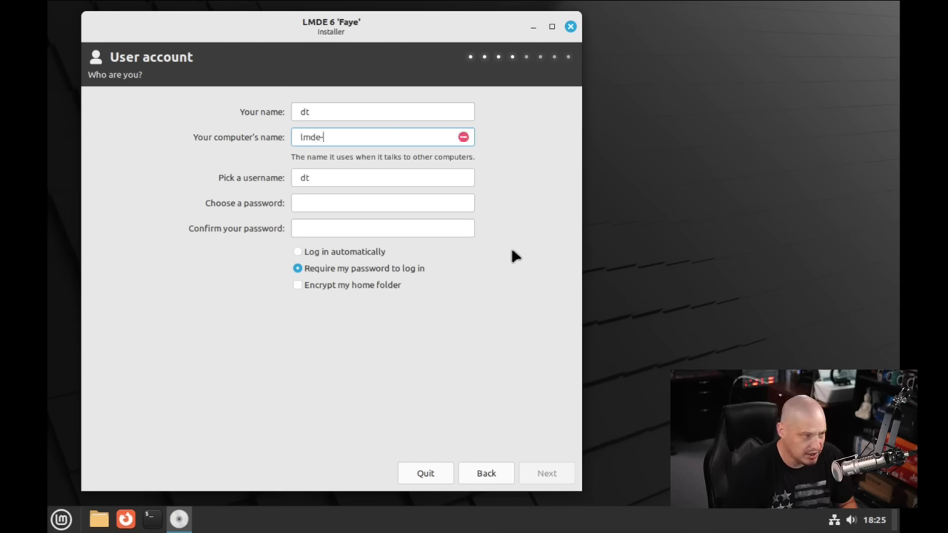
# Enter and confirm the account password, leave the home folder unencrypted, and continue
pyautogui.press('Tab')
pyautogui.press('Tab')
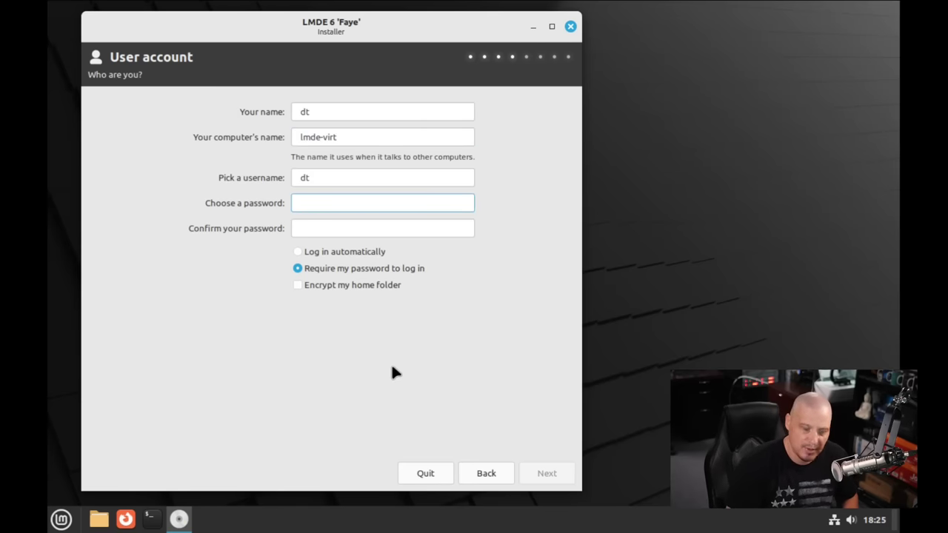
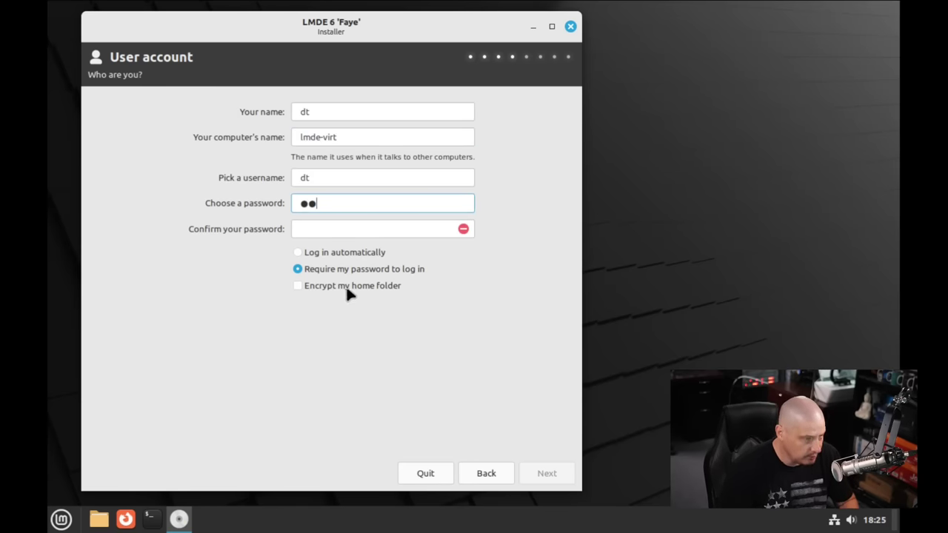
pyautogui.click(346, 231)
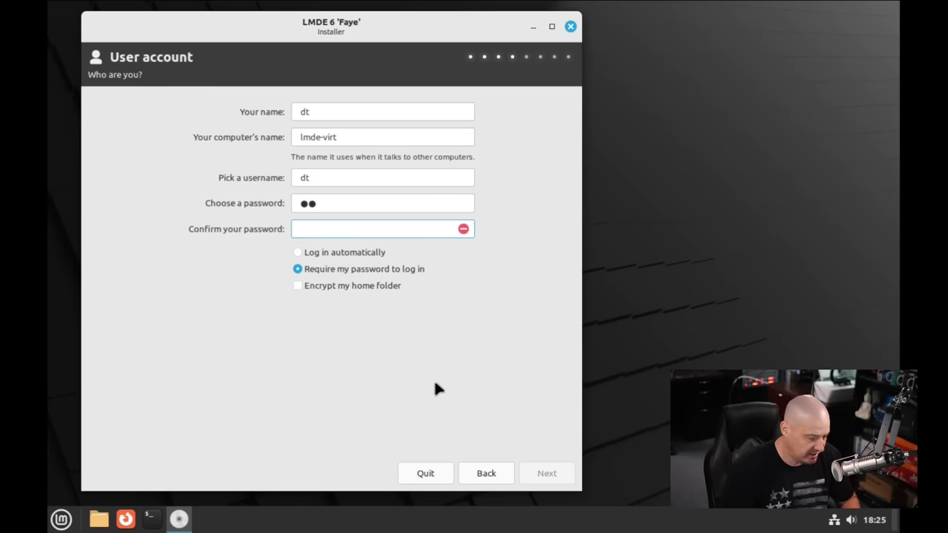
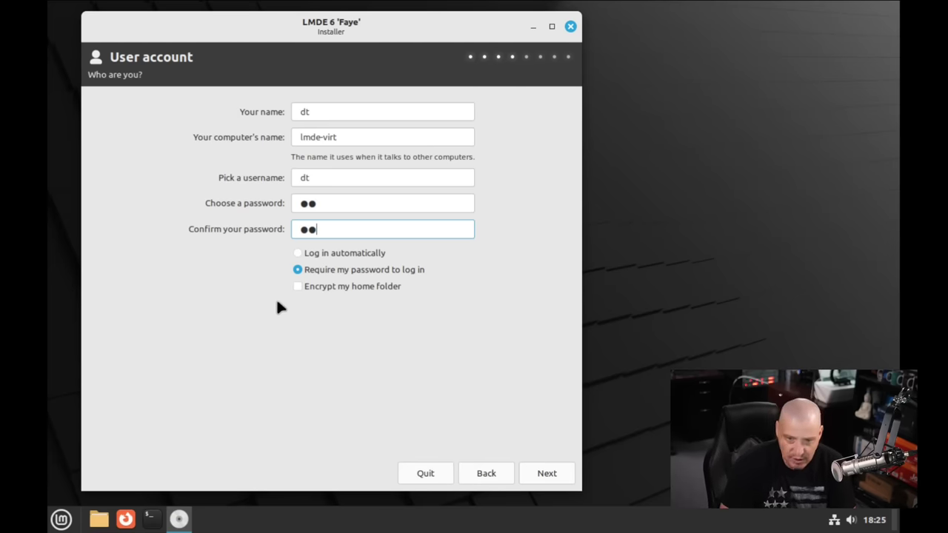
pyautogui.click(297, 285)
pyautogui.click(298, 287)
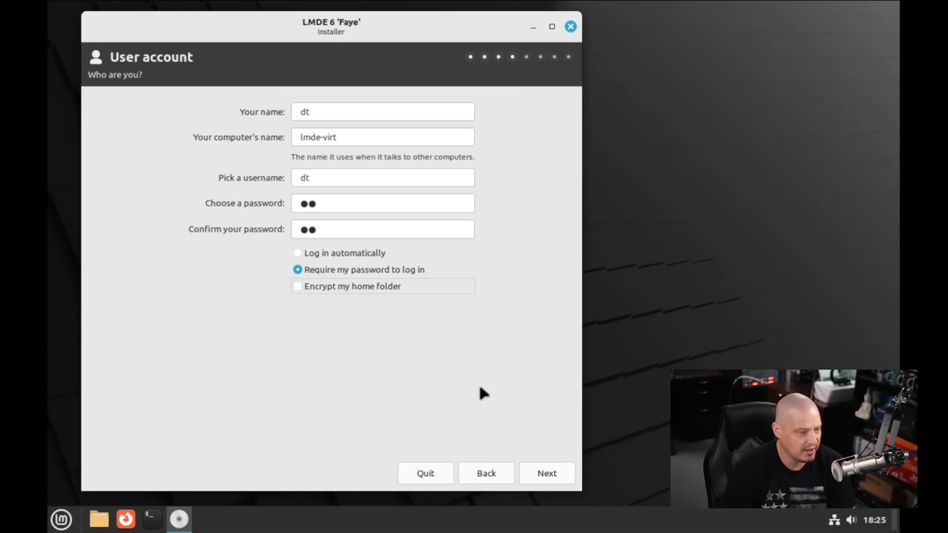
pyautogui.click(556, 476)
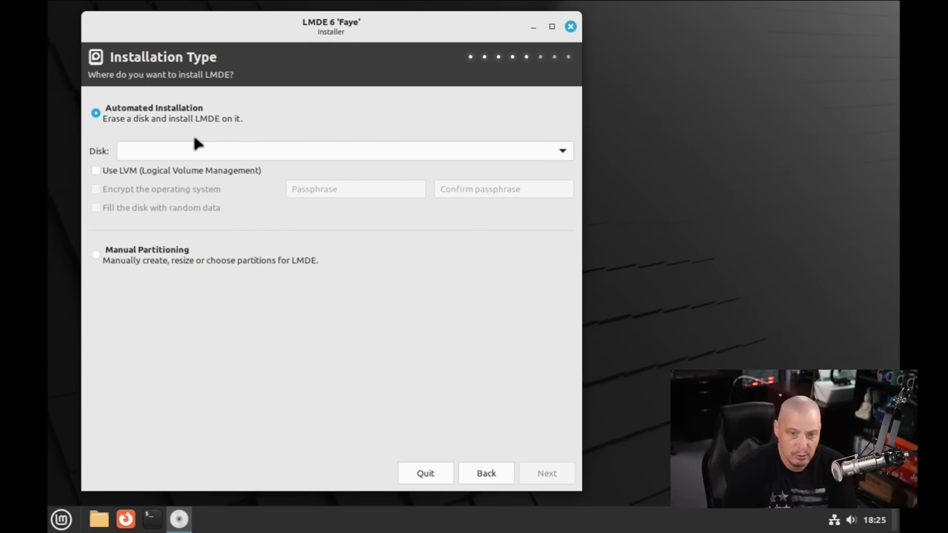
# Select the vda (26 GB) disk with Automated Installation and proceed
pyautogui.click(563, 150)
pyautogui.click(331, 154)
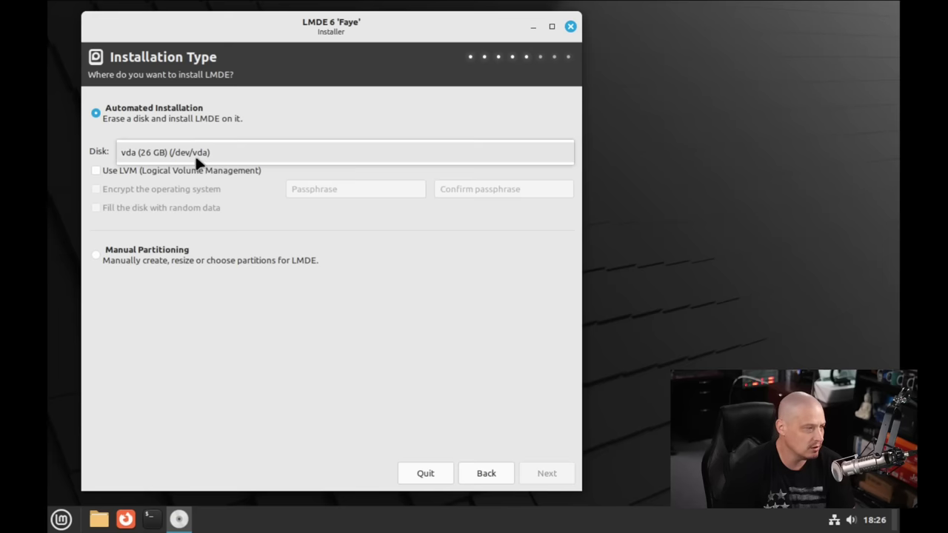
pyautogui.click(141, 154)
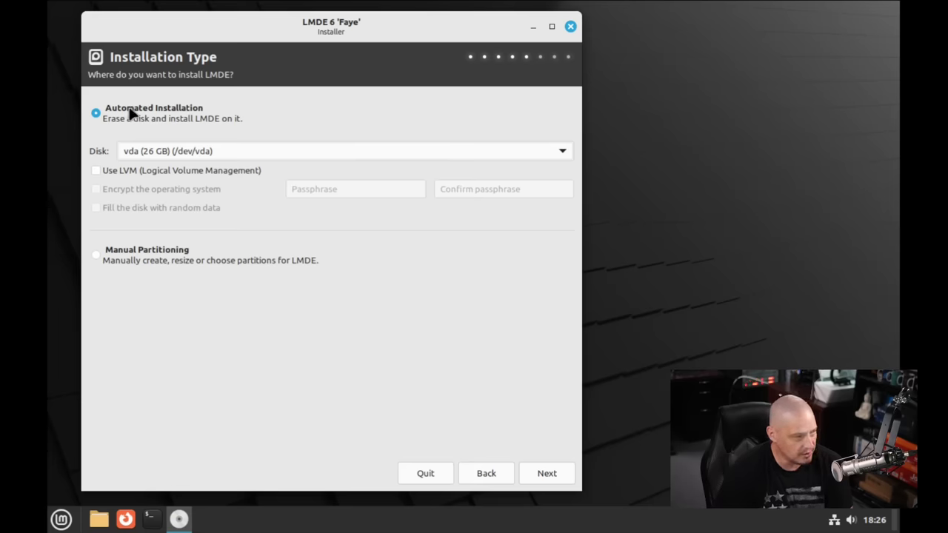
pyautogui.click(95, 255)
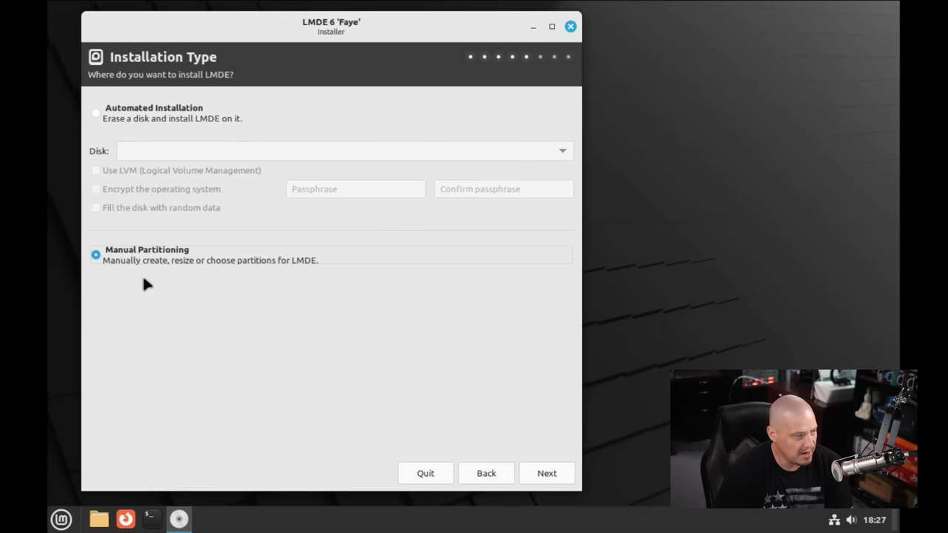
pyautogui.click(104, 118)
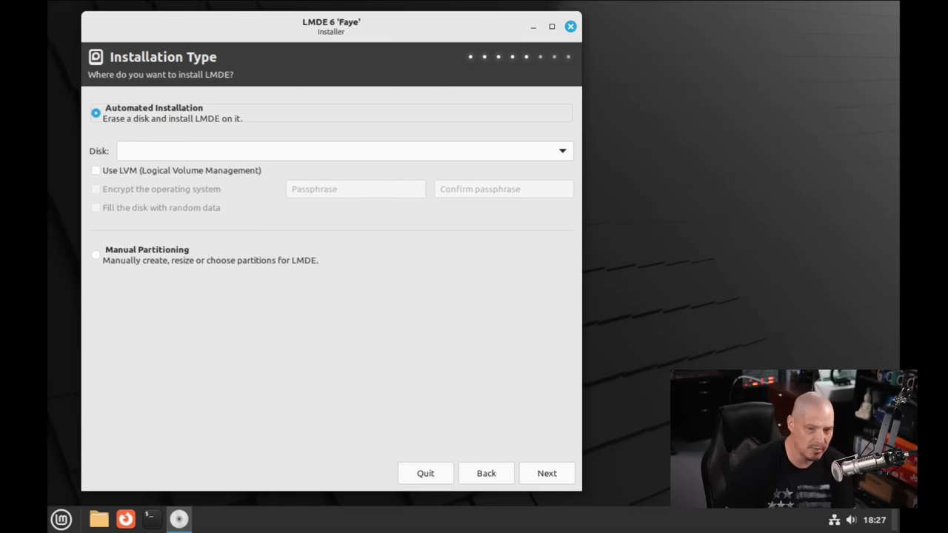
pyautogui.click(543, 475)
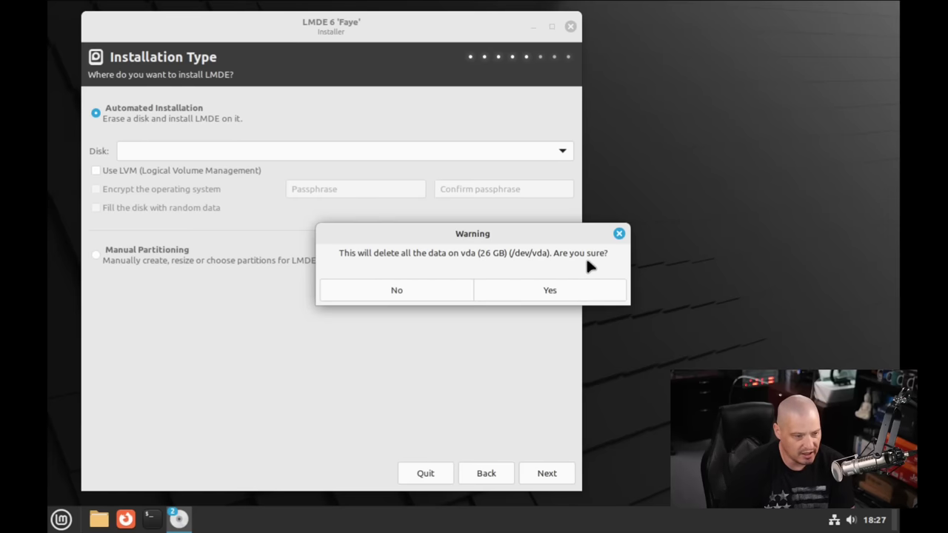
# Confirm erasing and auto-partitioning vda, keeping the GRUB boot menu on /dev/vda
pyautogui.click(548, 290)
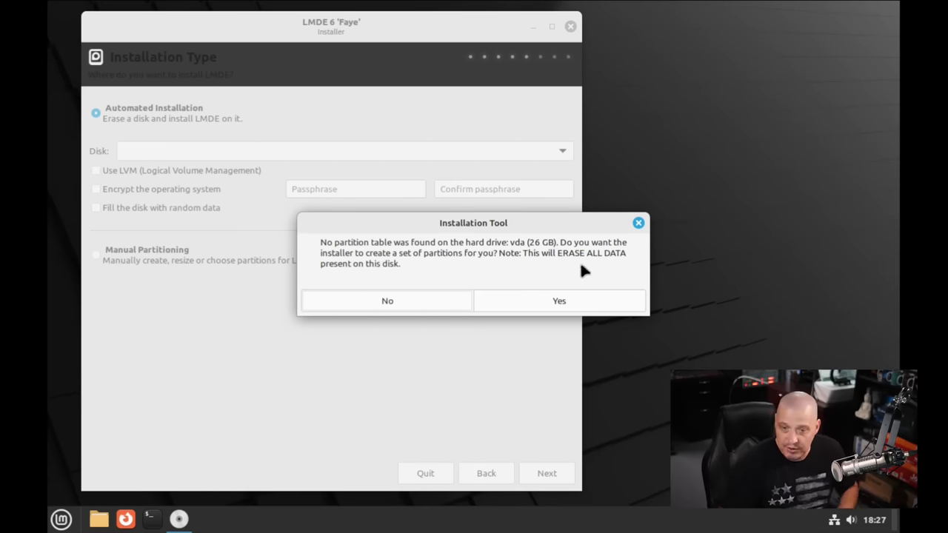
pyautogui.click(541, 301)
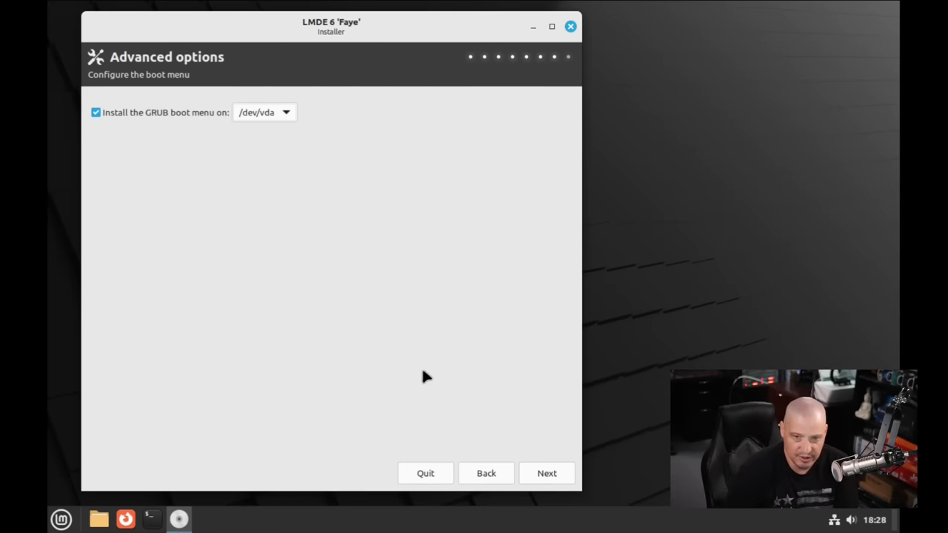
pyautogui.click(559, 477)
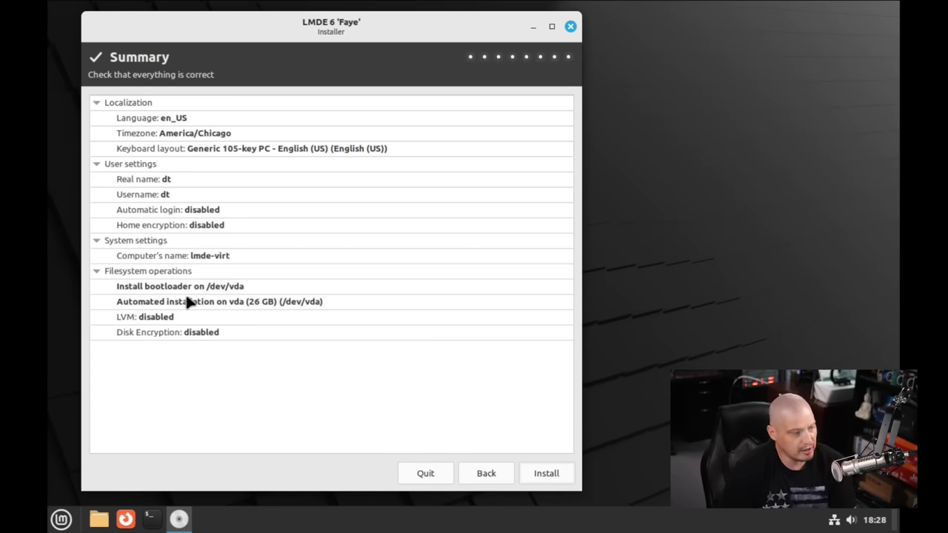
# Start installing LMDE 6 from the Summary page and wait for it to finish
pyautogui.click(533, 471)
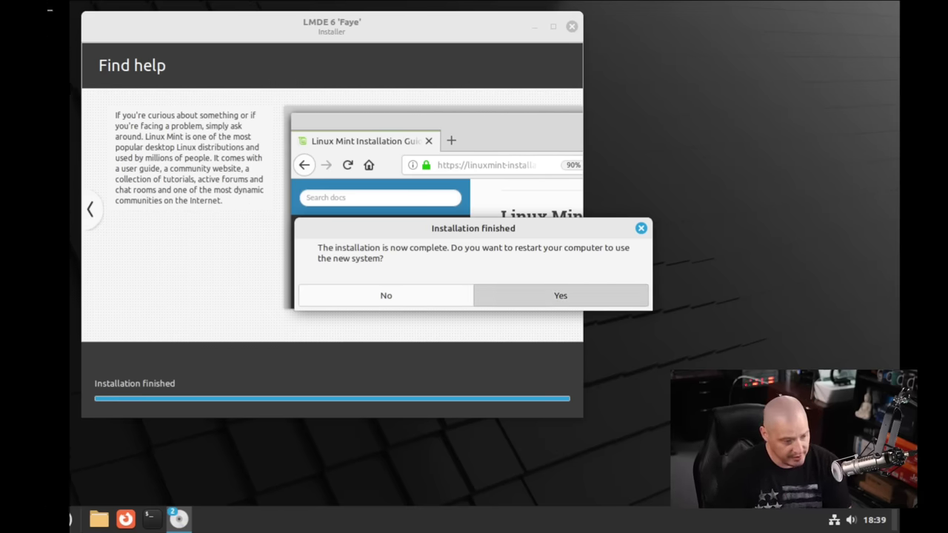
# Restart into the installed LMDE 6 and minimize the Welcome window
pyautogui.click(534, 297)
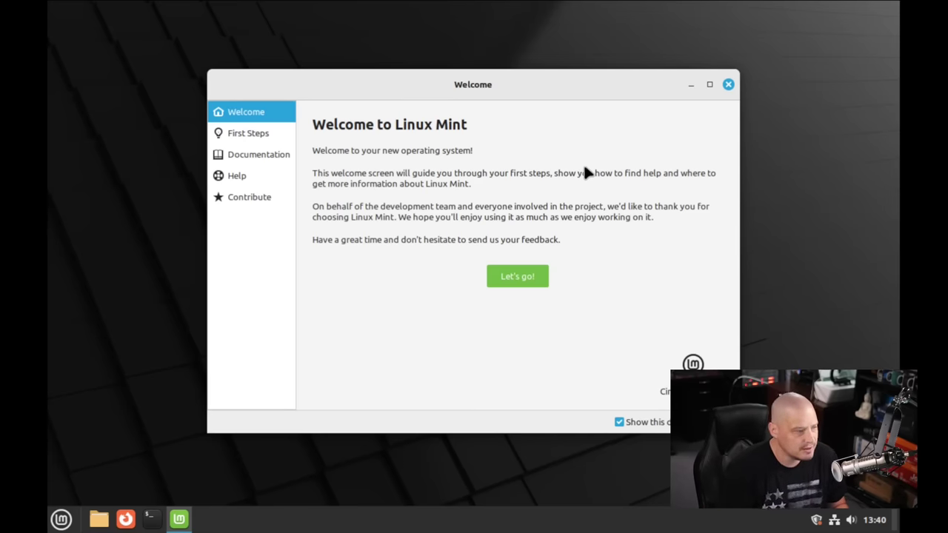
pyautogui.click(689, 85)
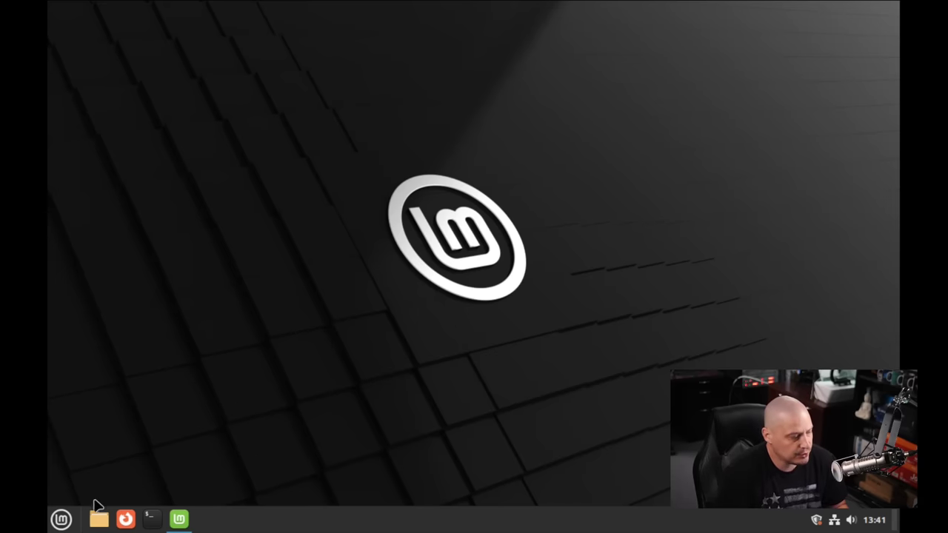
# Set the screen resolution to 1920 × 1080 (16:9) in Display settings and keep it
pyautogui.click(61, 519)
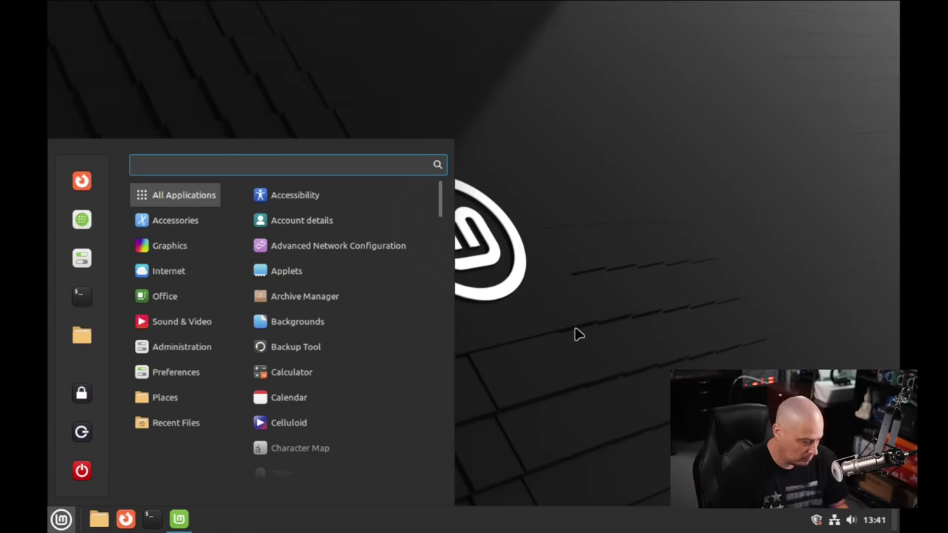
pyautogui.write('display')
pyautogui.press('Return')
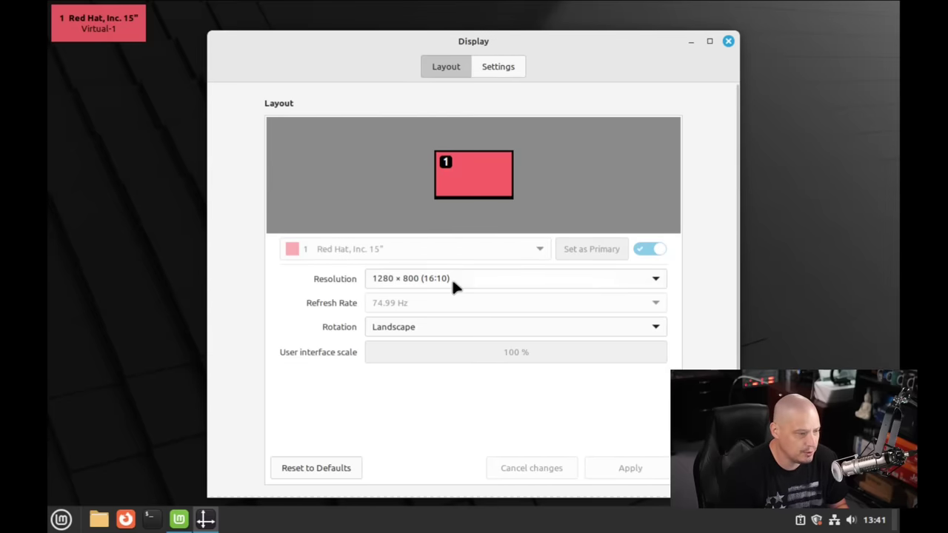
pyautogui.click(453, 282)
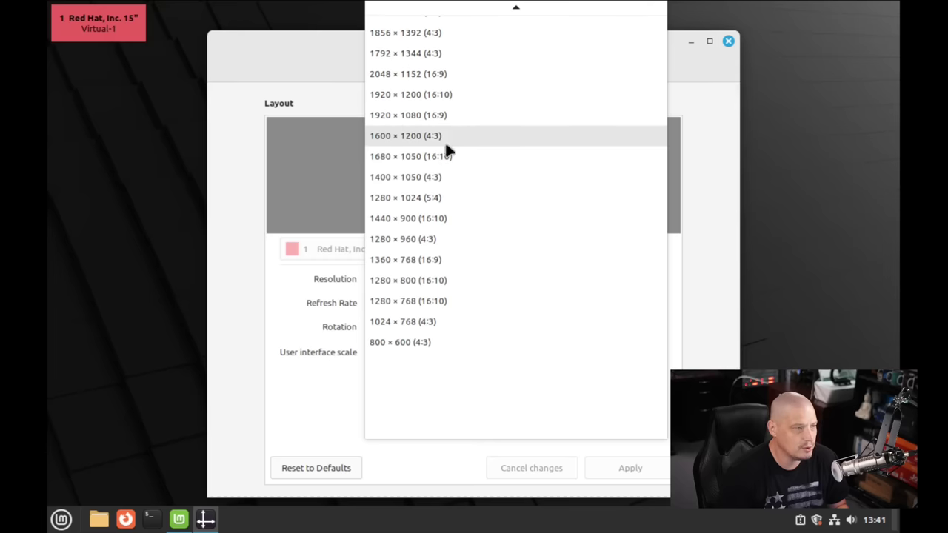
pyautogui.click(430, 116)
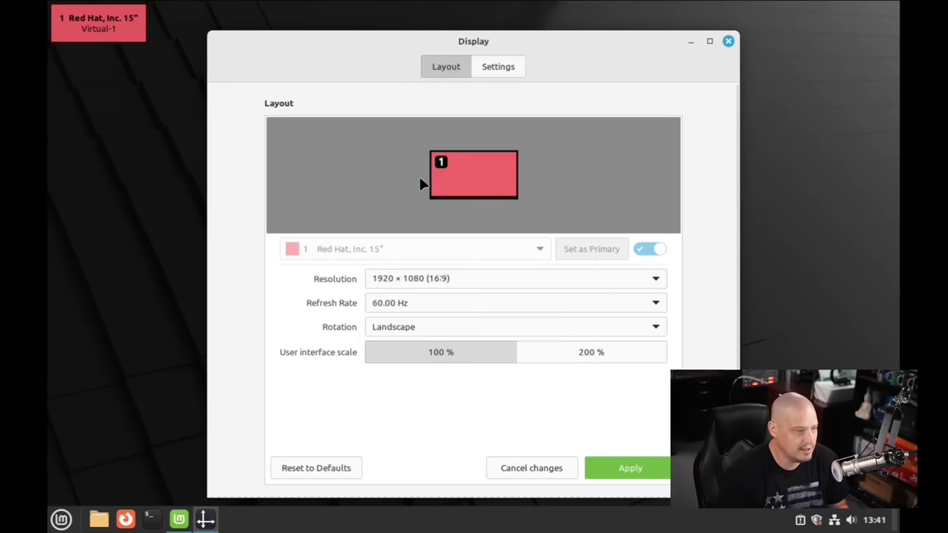
pyautogui.click(633, 461)
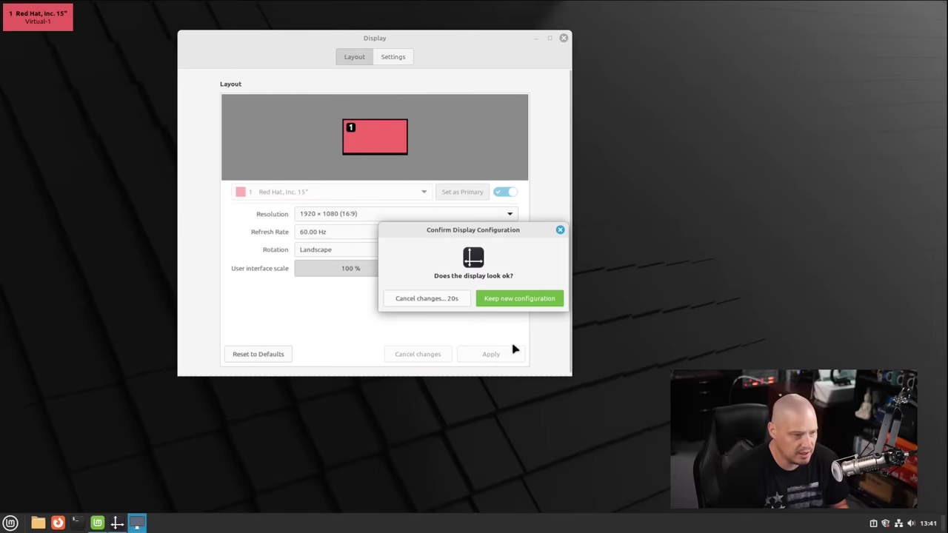
pyautogui.click(505, 300)
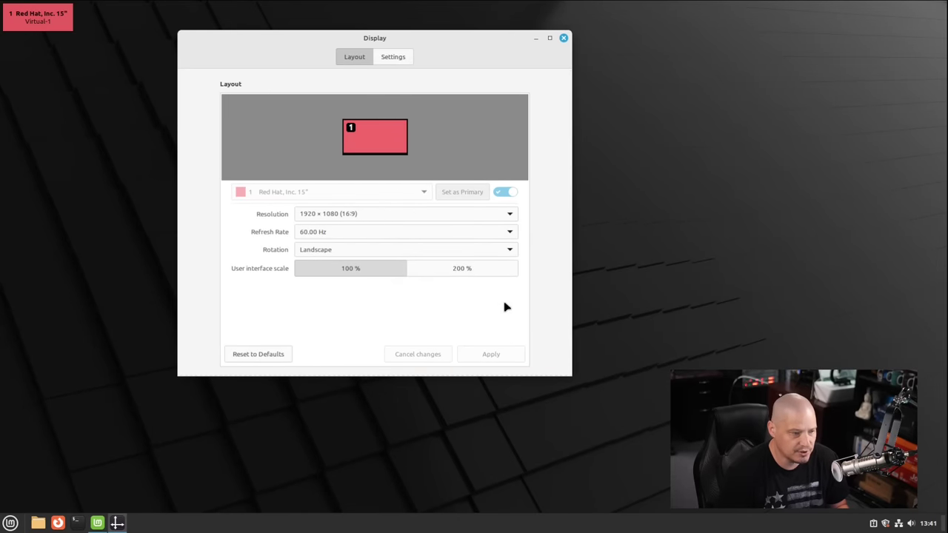
pyautogui.click(564, 38)
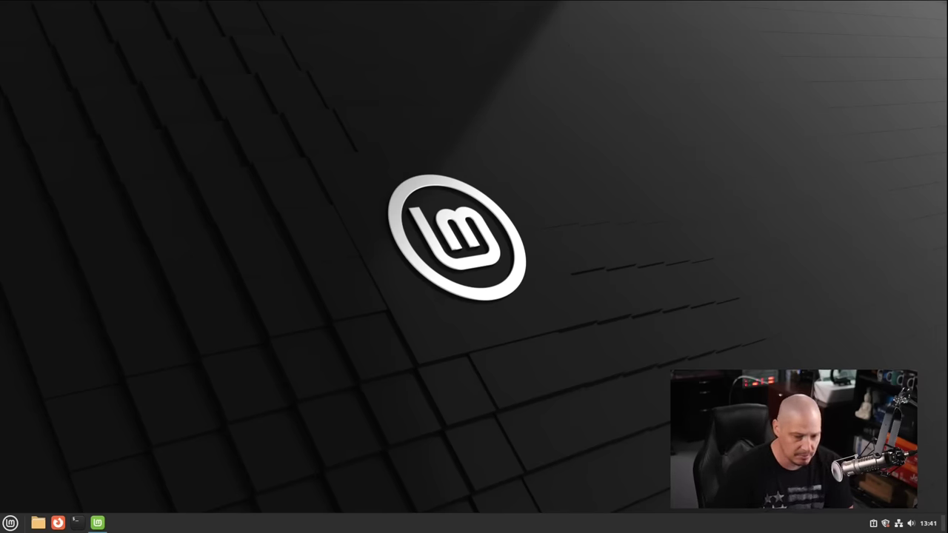
# Reopen the Welcome window's First Steps page and launch Desktop Colors
pyautogui.click(97, 522)
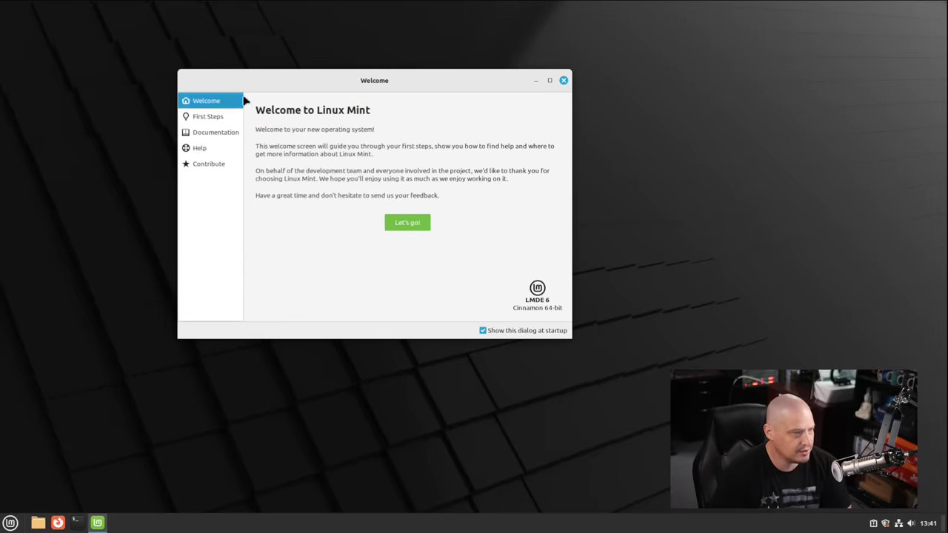
pyautogui.moveTo(387, 80); pyautogui.dragTo(472, 121)
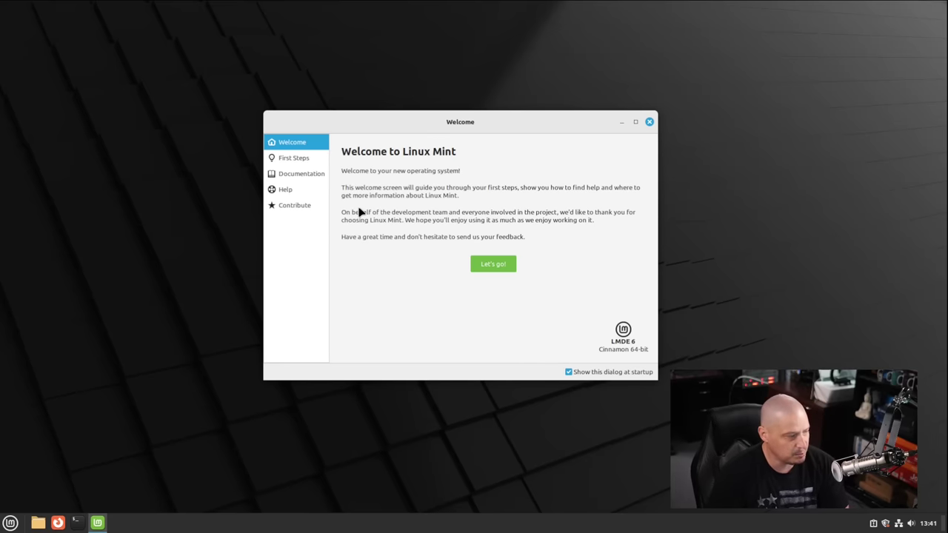
pyautogui.click(289, 164)
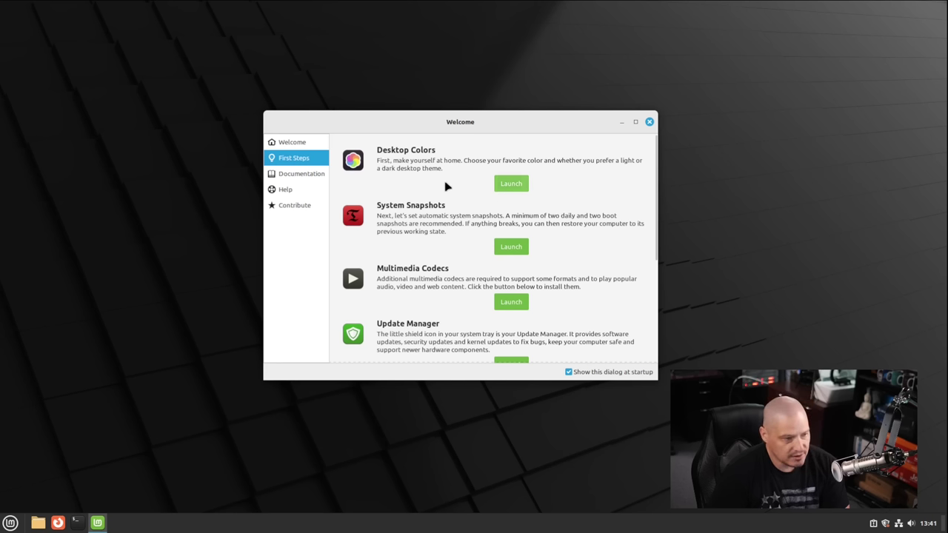
pyautogui.click(511, 189)
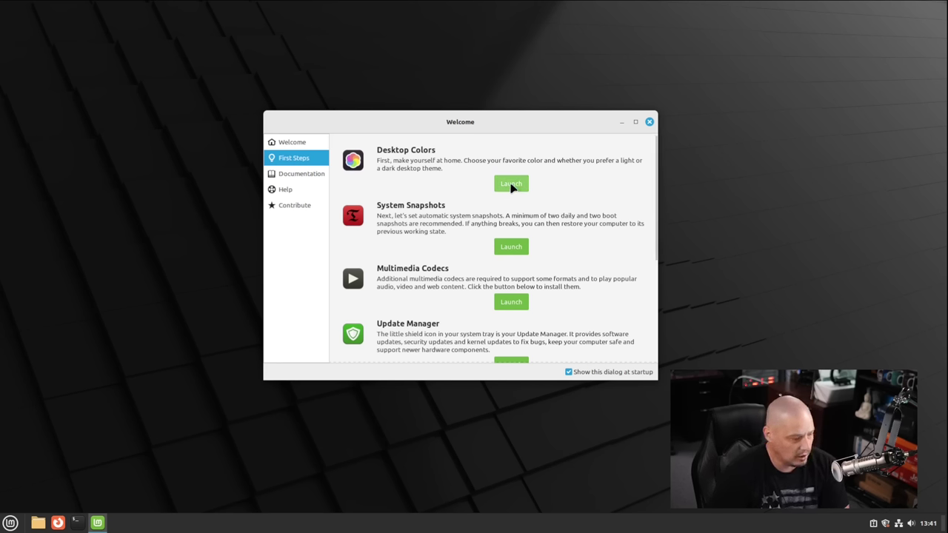
# Choose the Dark appearance with a green accent colour, then close Themes
pyautogui.moveTo(455, 110); pyautogui.dragTo(303, 91)
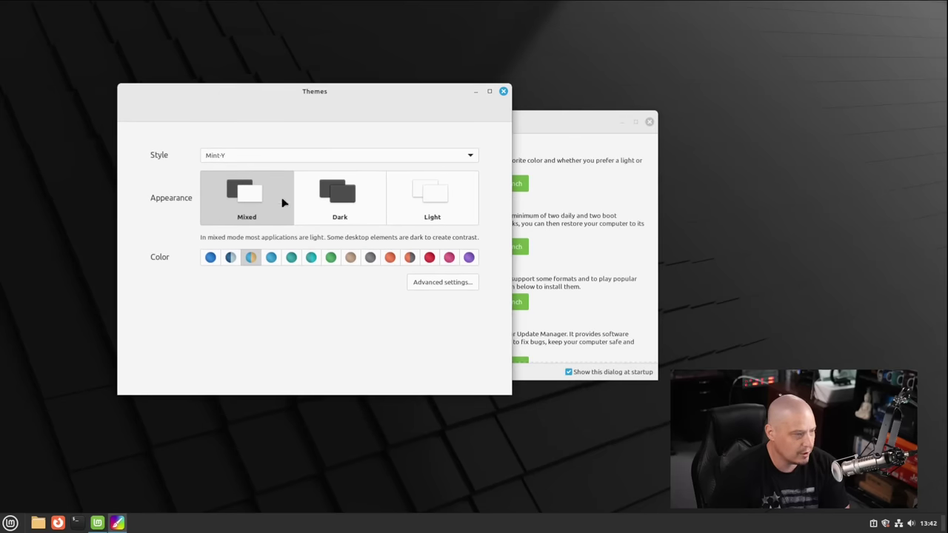
pyautogui.click(350, 209)
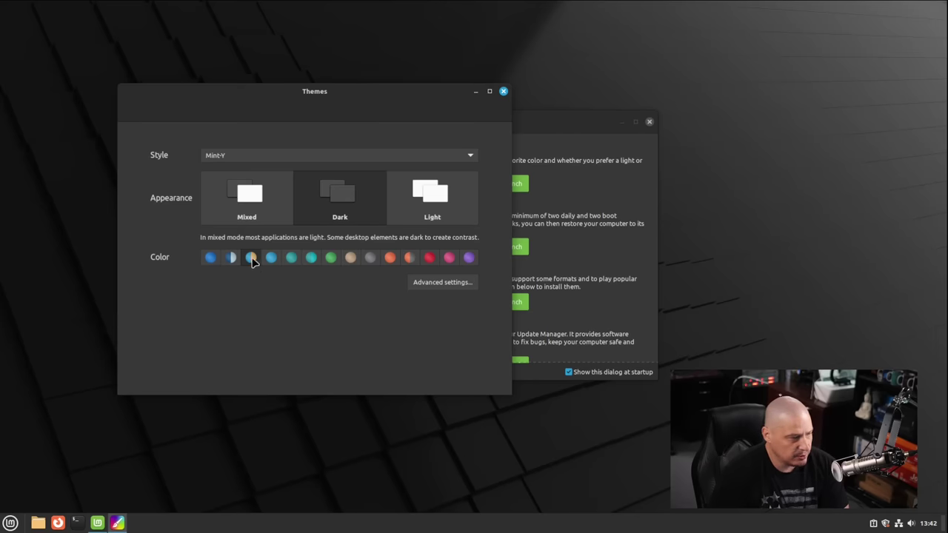
pyautogui.click(330, 259)
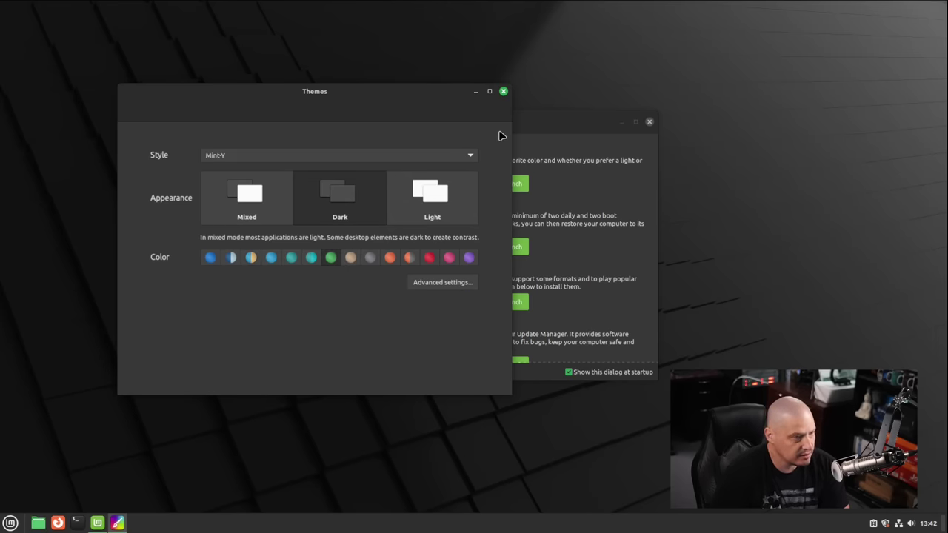
pyautogui.click(503, 92)
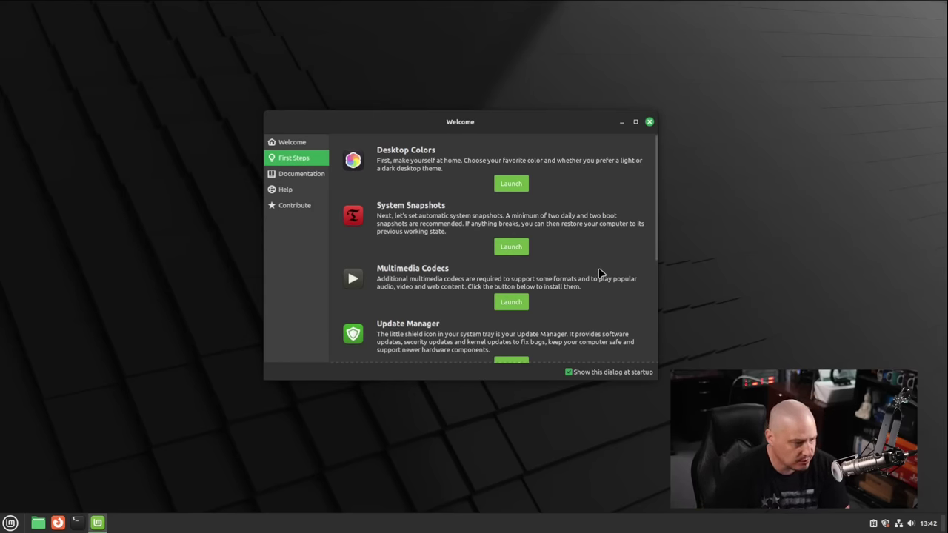
pyautogui.scroll(-1, 598, 274)
pyautogui.scroll(-2, 600, 296)
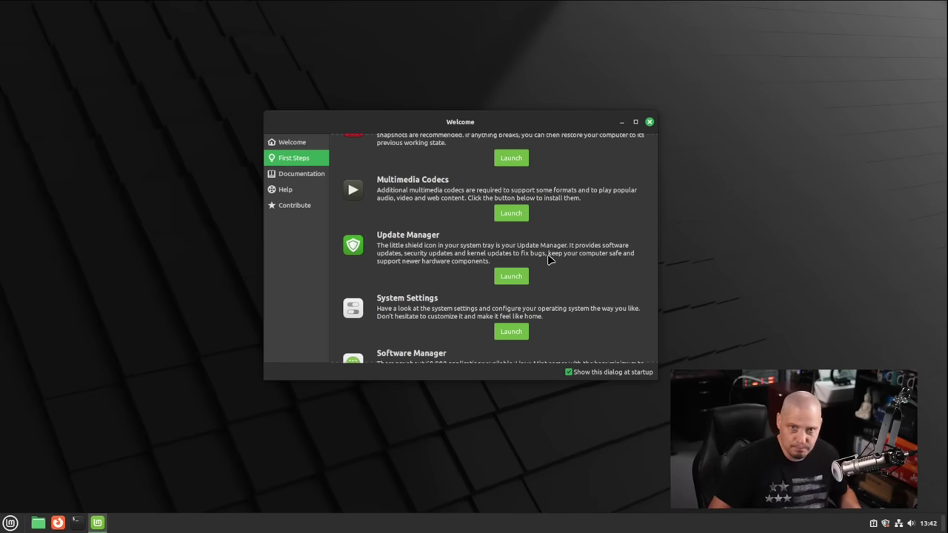
# Check for updates, accept the local mirror with the admin password, then close Software Sources and Update Manager
pyautogui.scroll(-2, 547, 265)
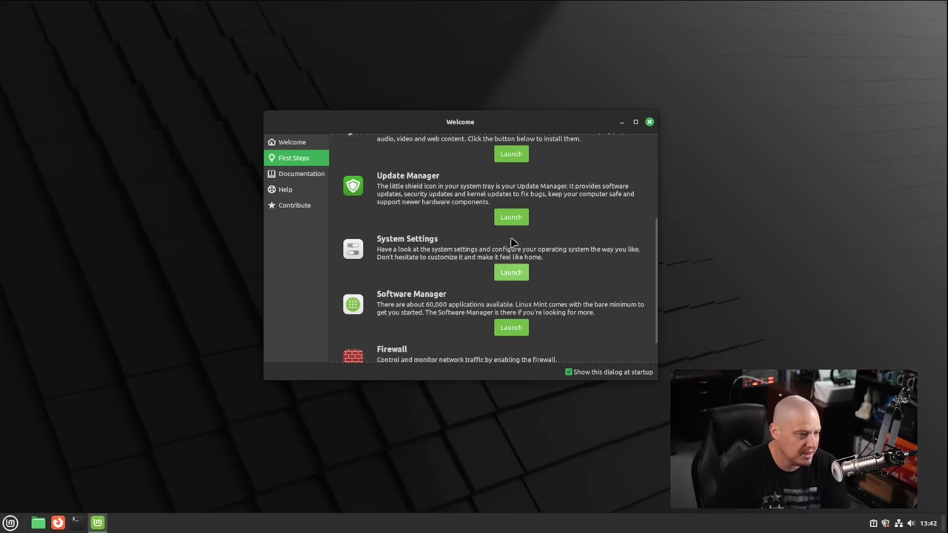
pyautogui.click(511, 215)
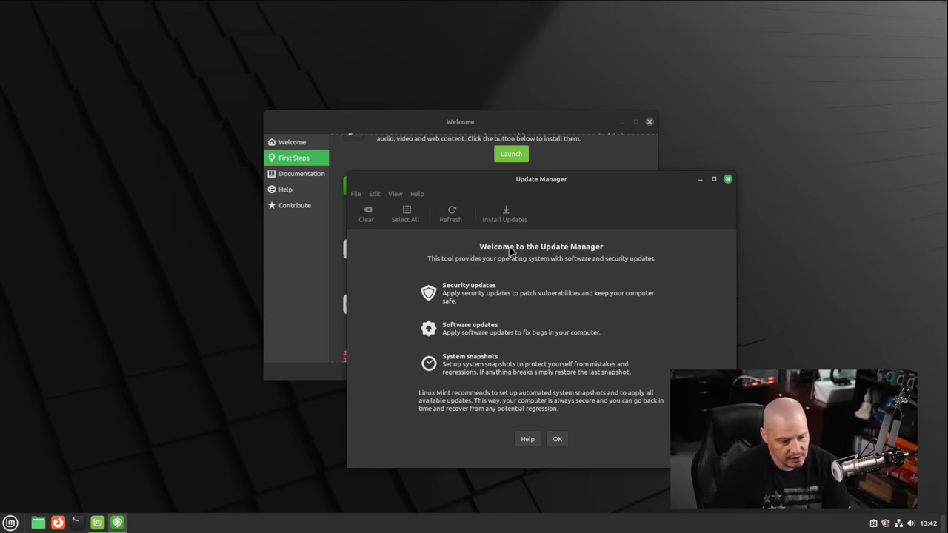
pyautogui.click(556, 440)
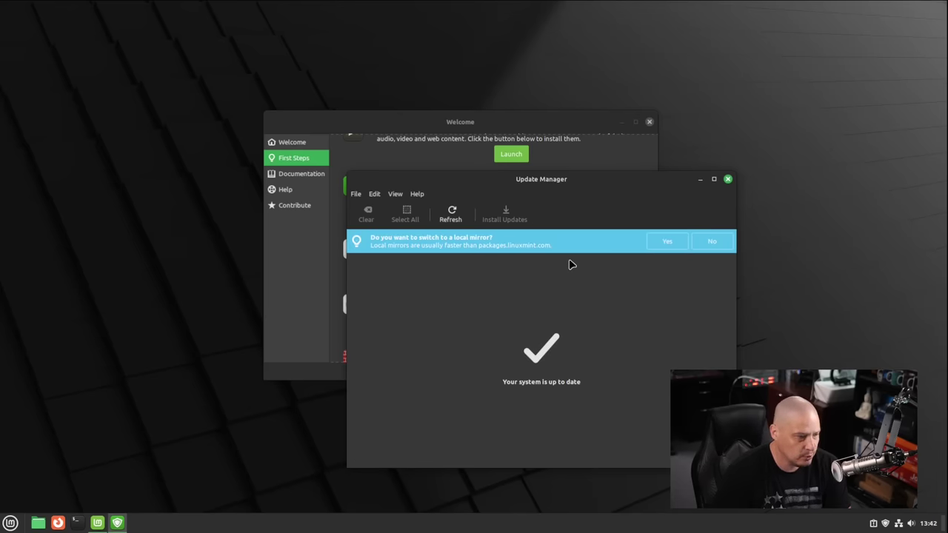
pyautogui.click(659, 242)
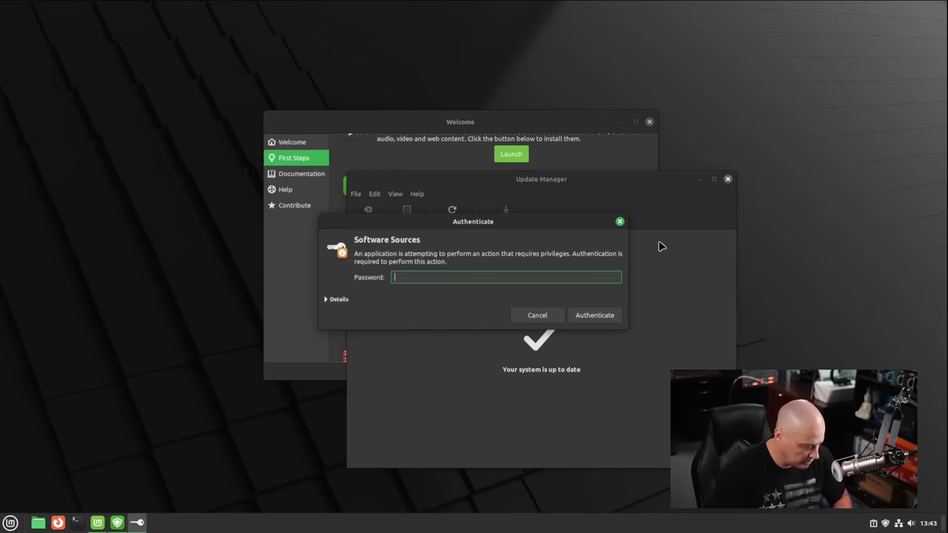
pyautogui.press('Return')
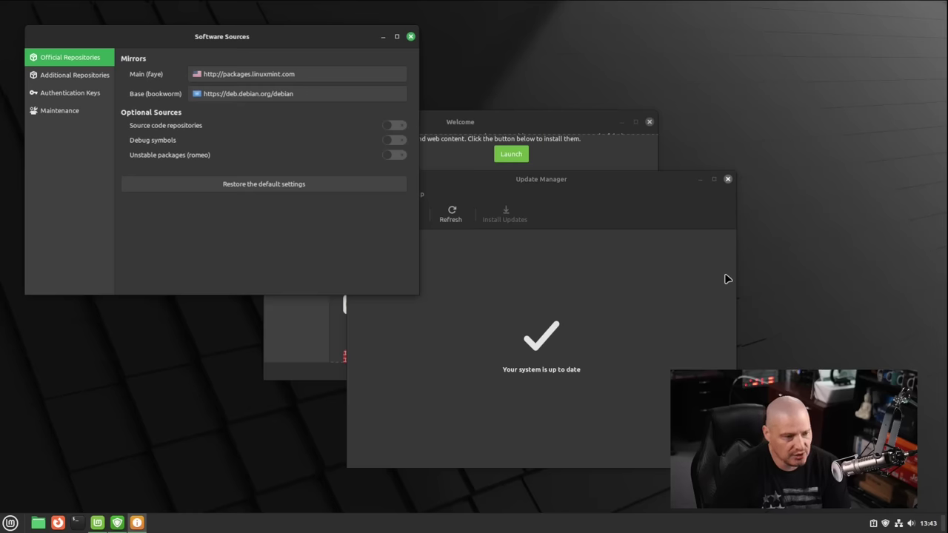
pyautogui.click(410, 36)
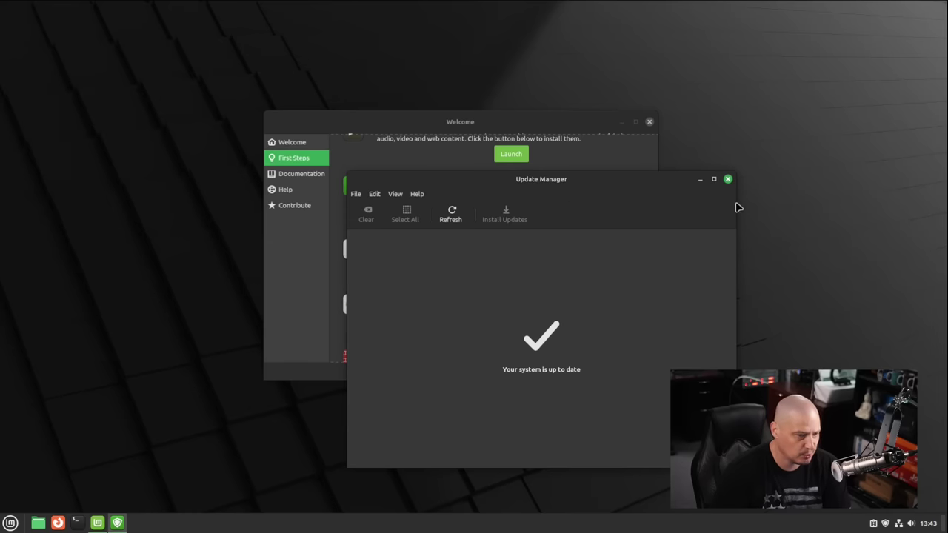
pyautogui.click(728, 180)
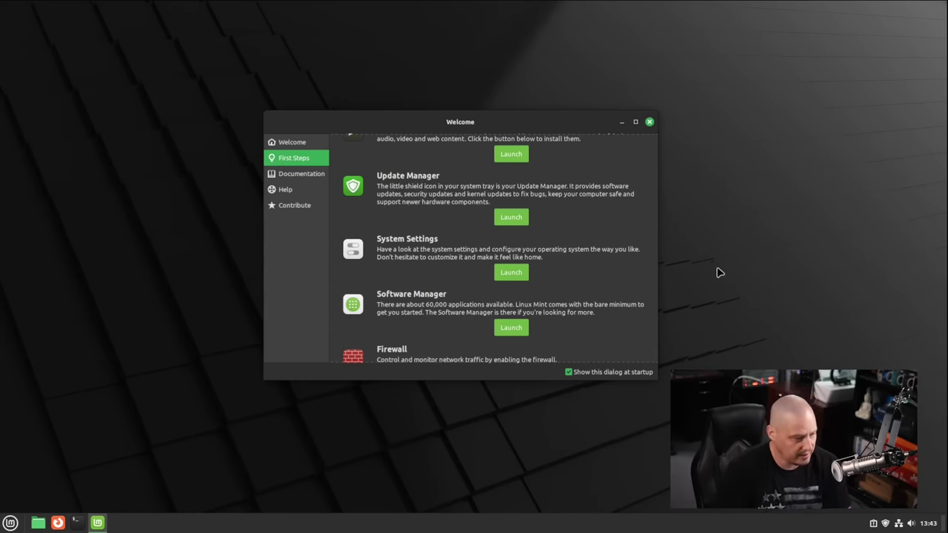
# Launch Software Manager from the First Steps list and let it generate its cache
pyautogui.scroll(-2, 564, 307)
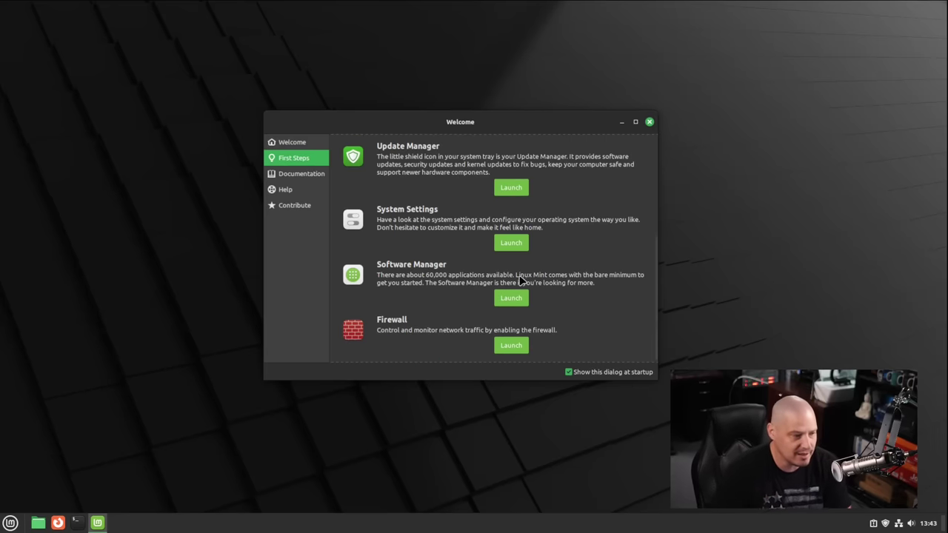
pyautogui.click(511, 298)
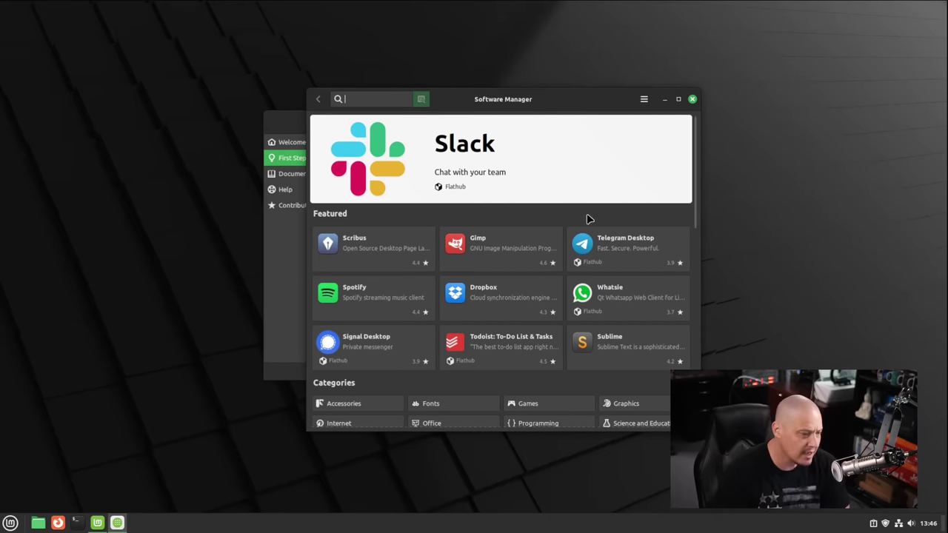
# Open Sublime Text's details page from Featured, showing the 4152 System Package (15 MB)
pyautogui.scroll(-1, 610, 226)
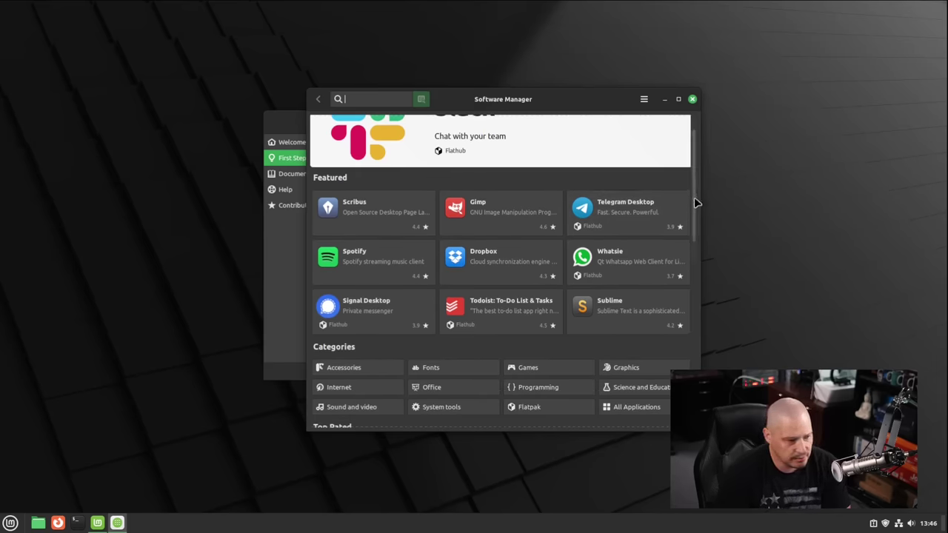
pyautogui.moveTo(696, 202); pyautogui.dragTo(699, 148)
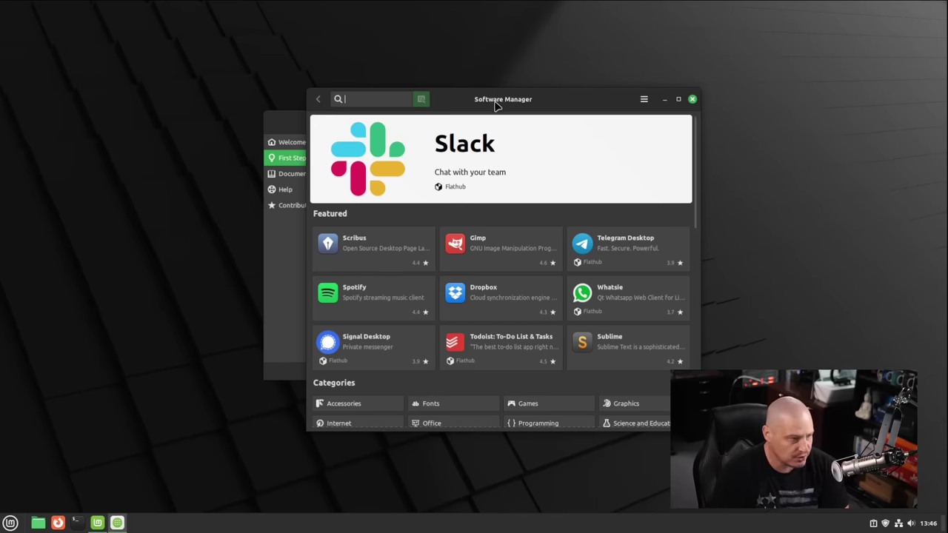
pyautogui.moveTo(493, 103); pyautogui.dragTo(450, 102)
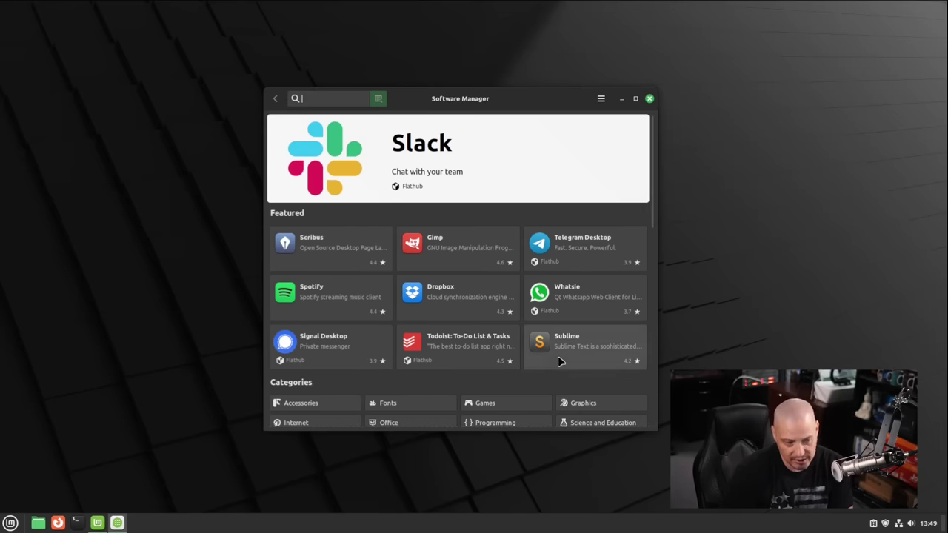
pyautogui.click(559, 356)
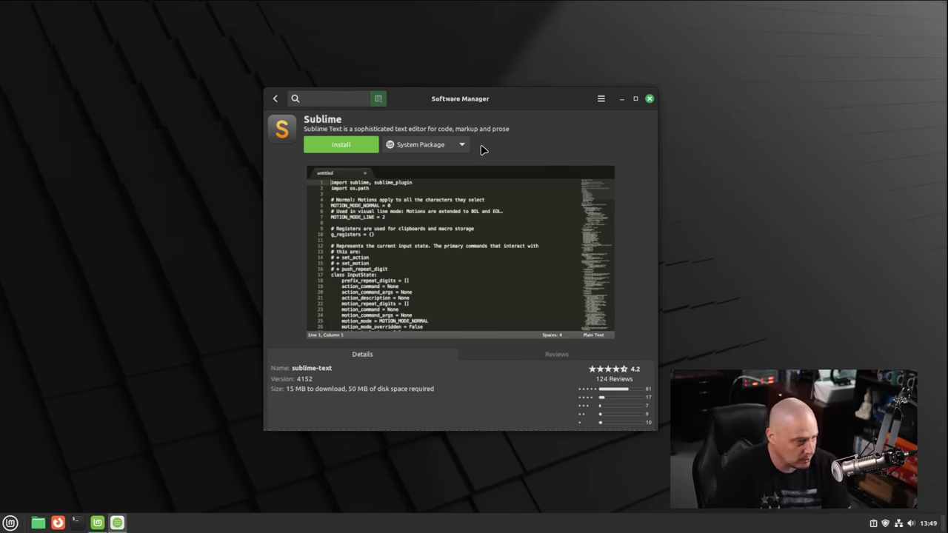
# Switch Sublime's source to Flatpak (Flathub), then return home and scroll to Top Rated
pyautogui.click(415, 148)
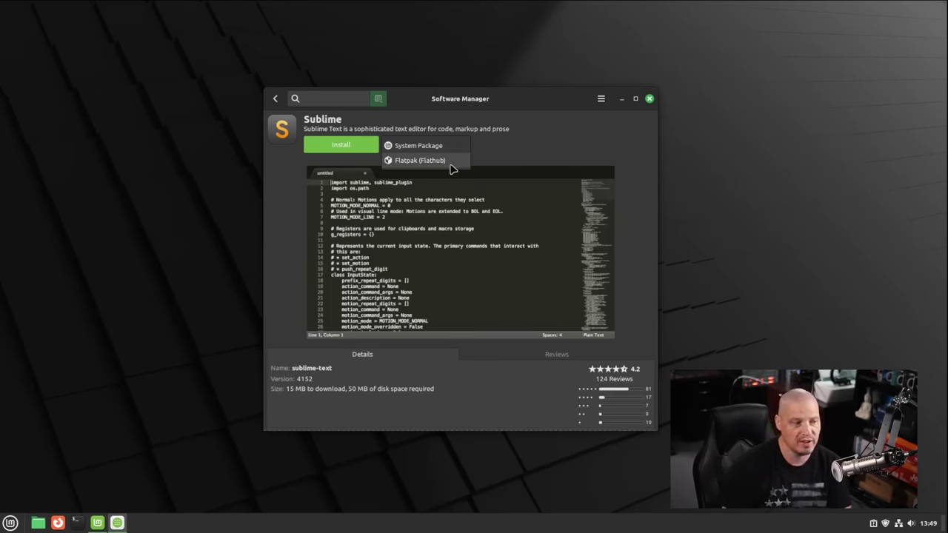
pyautogui.click(437, 160)
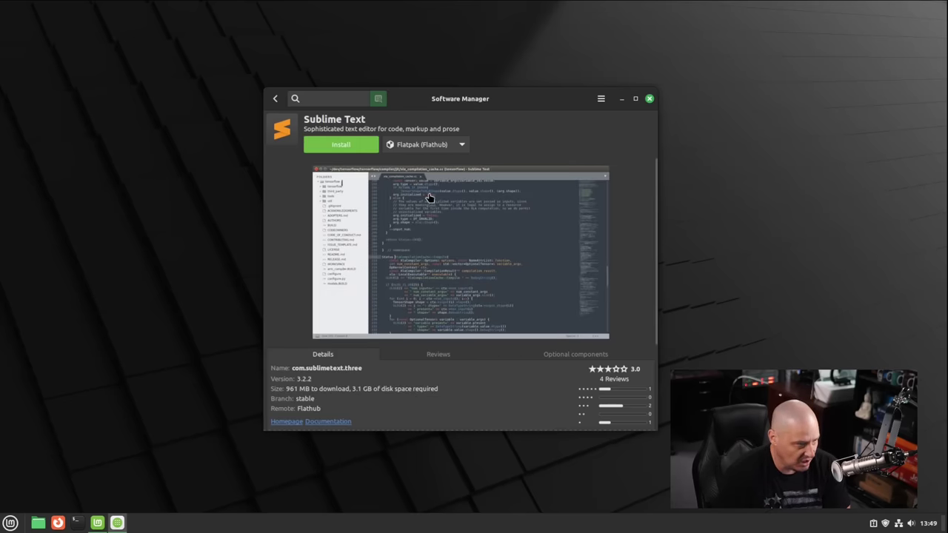
pyautogui.click(274, 97)
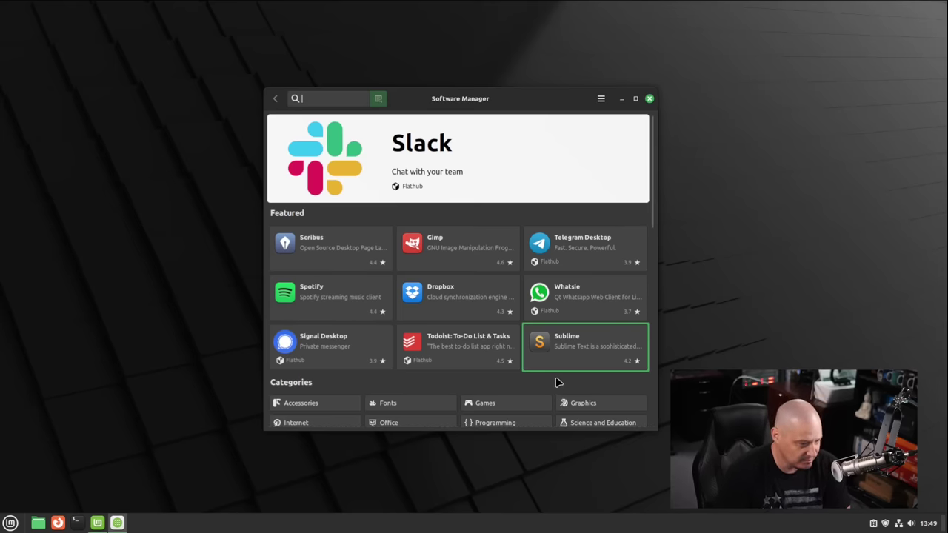
pyautogui.scroll(-1, 448, 317)
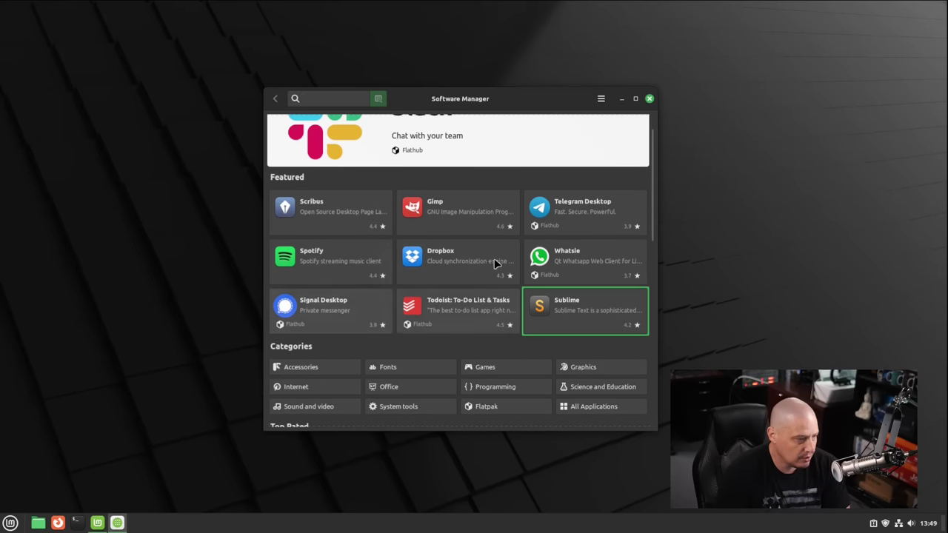
pyautogui.scroll(-8, 474, 265)
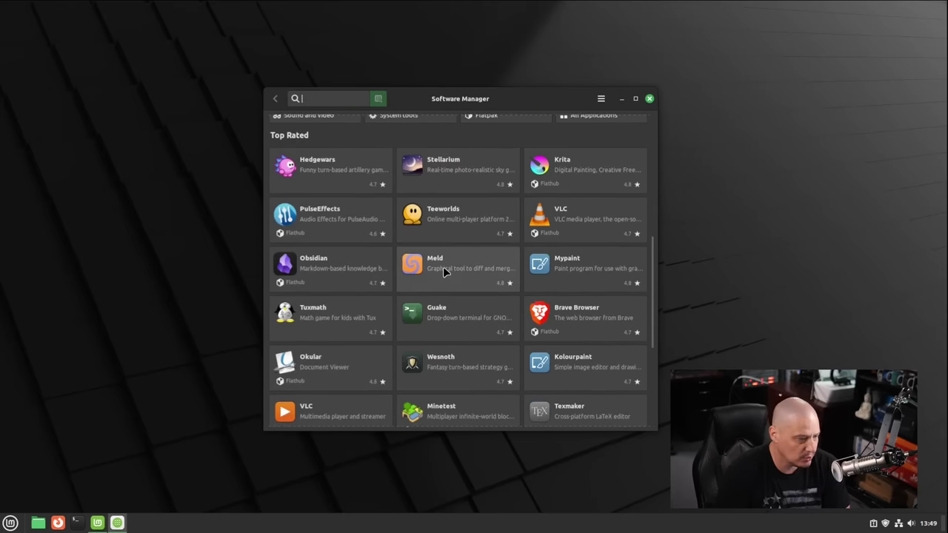
# Close Software Manager, view Welcome's Documentation, Help and Contribute pages, then close Welcome
pyautogui.click(650, 100)
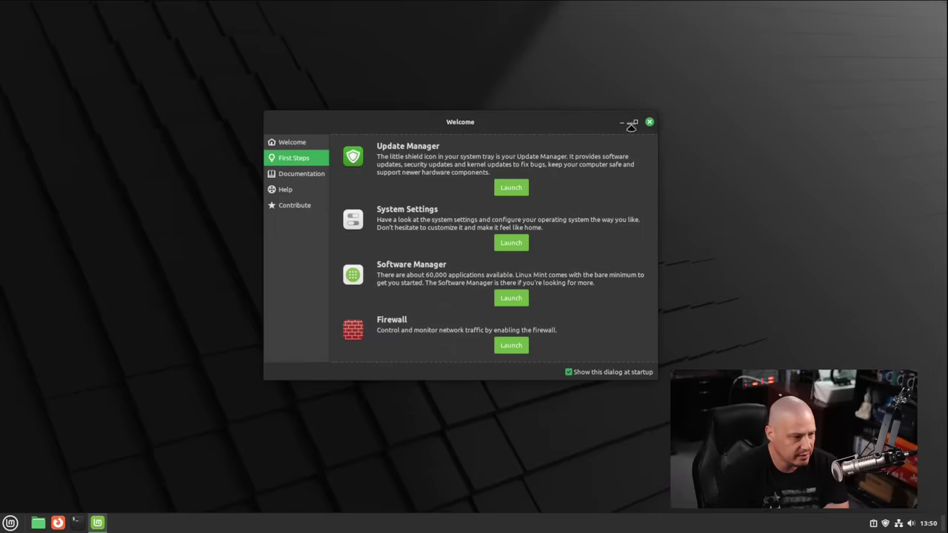
pyautogui.click(303, 175)
pyautogui.click(294, 191)
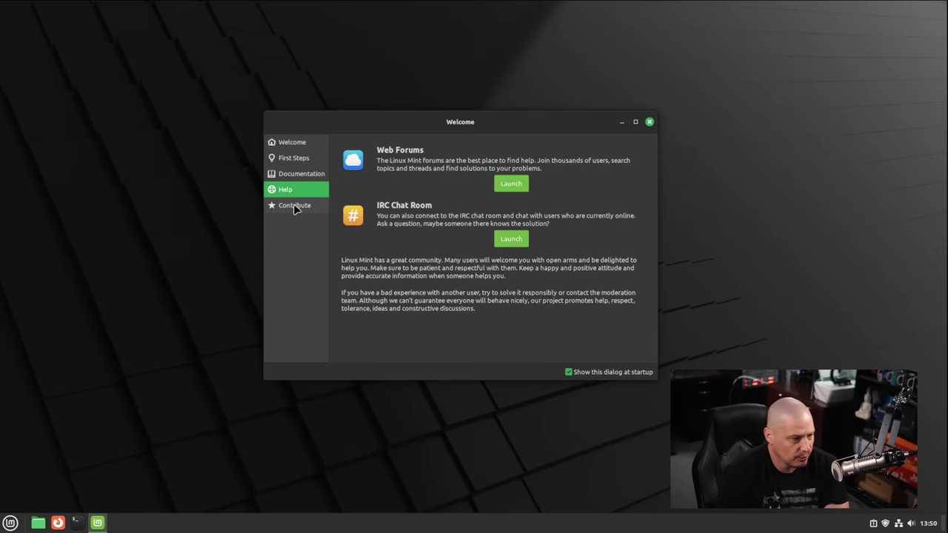
pyautogui.click(294, 206)
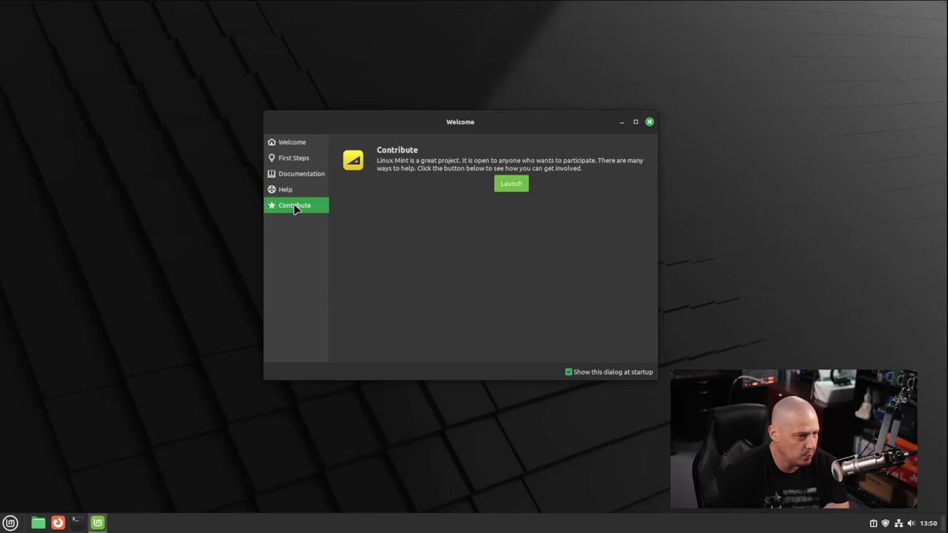
pyautogui.click(649, 123)
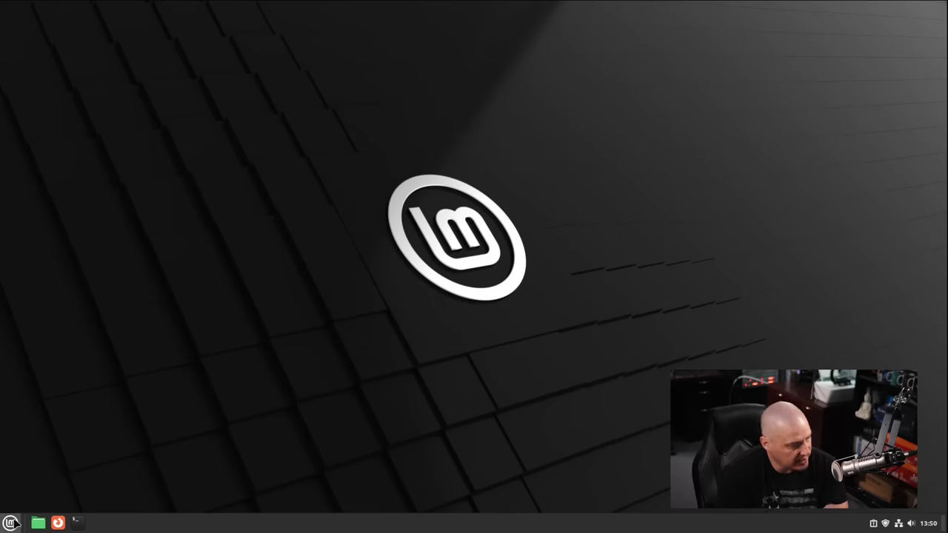
# Show the Preferences category in the Cinnamon menu
pyautogui.click(10, 522)
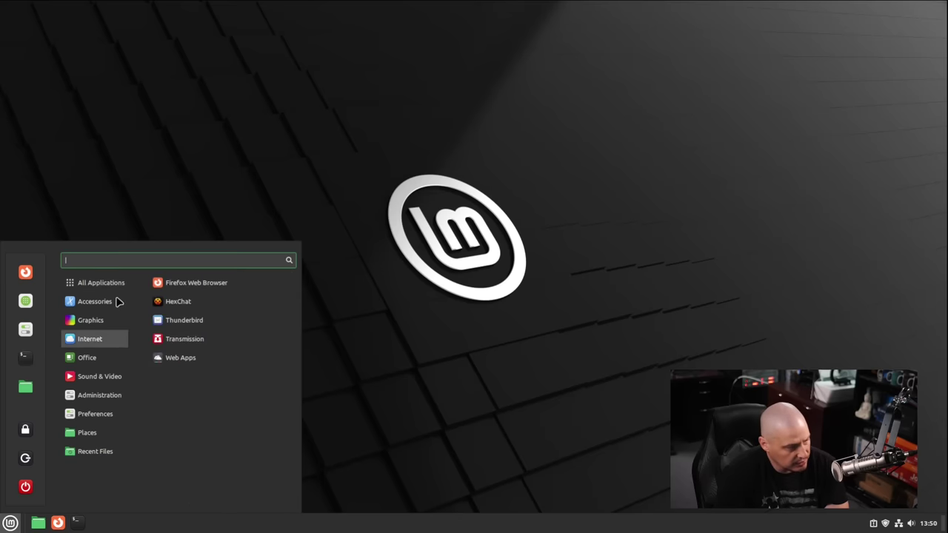
pyautogui.moveTo(94, 302)
pyautogui.moveTo(102, 326)
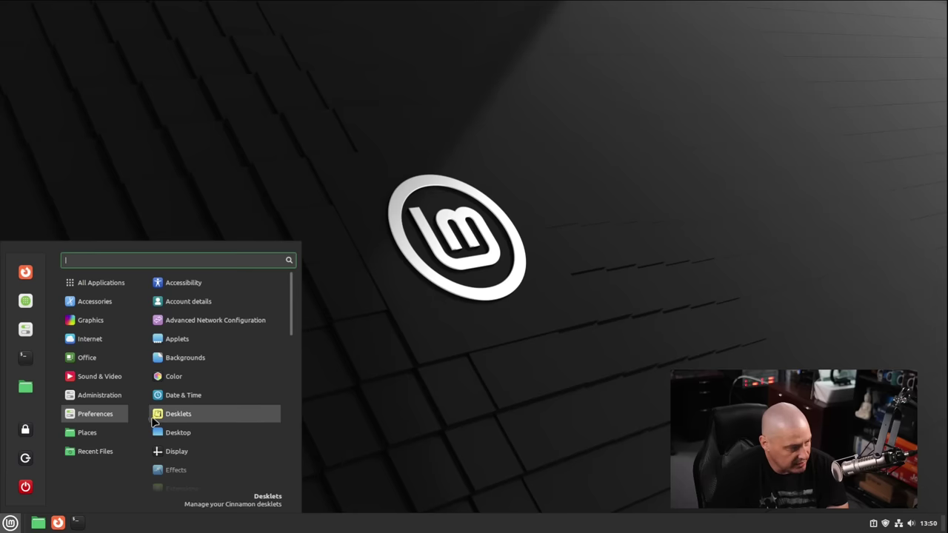
# In System Settings Themes, switch the style to Mint-L with the Dark appearance
pyautogui.click(163, 355)
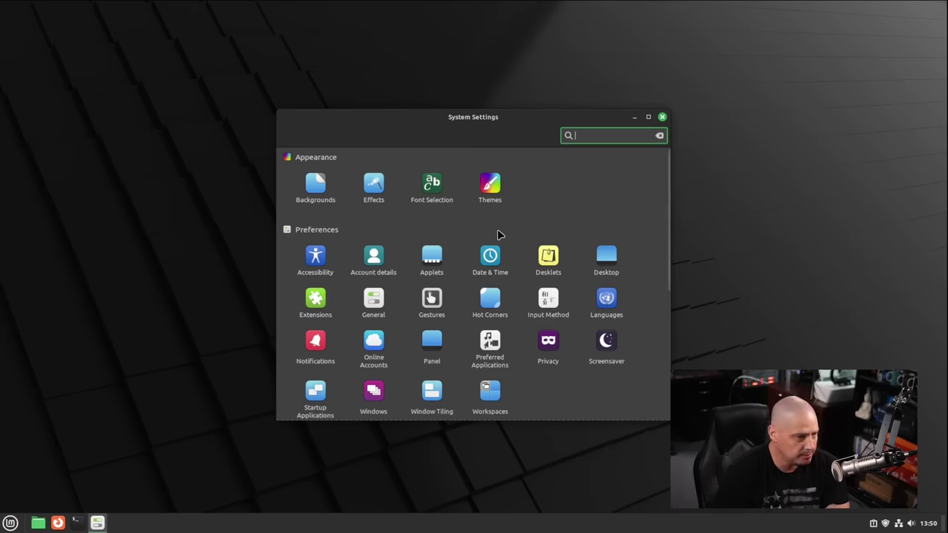
pyautogui.click(490, 185)
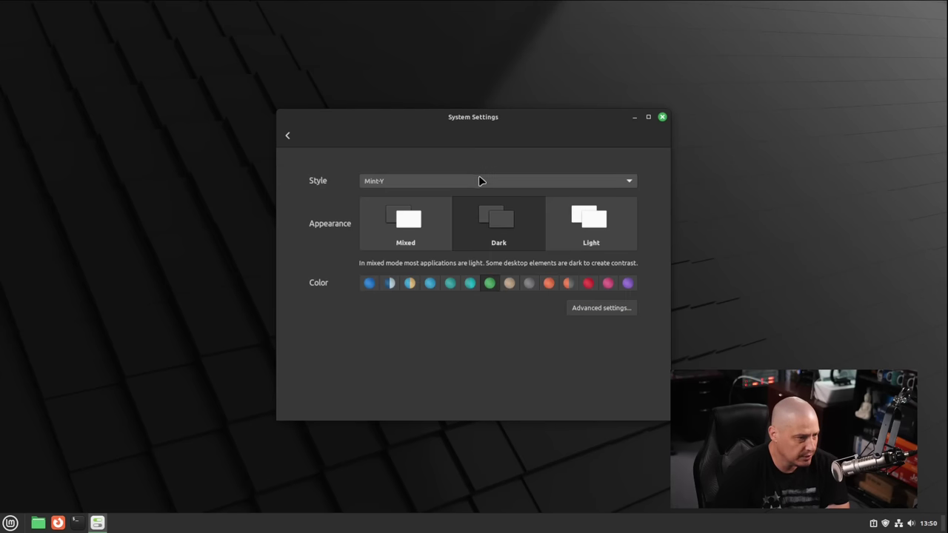
pyautogui.click(408, 190)
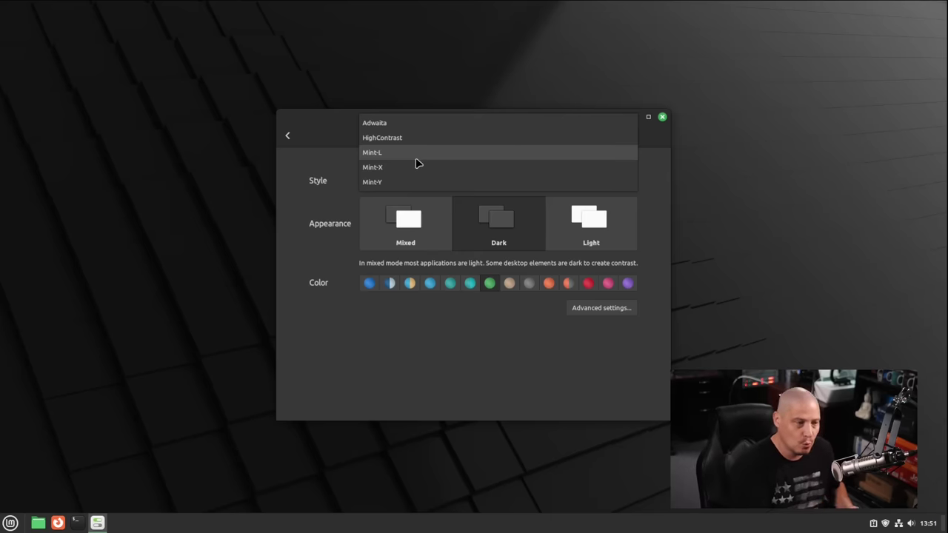
pyautogui.click(416, 153)
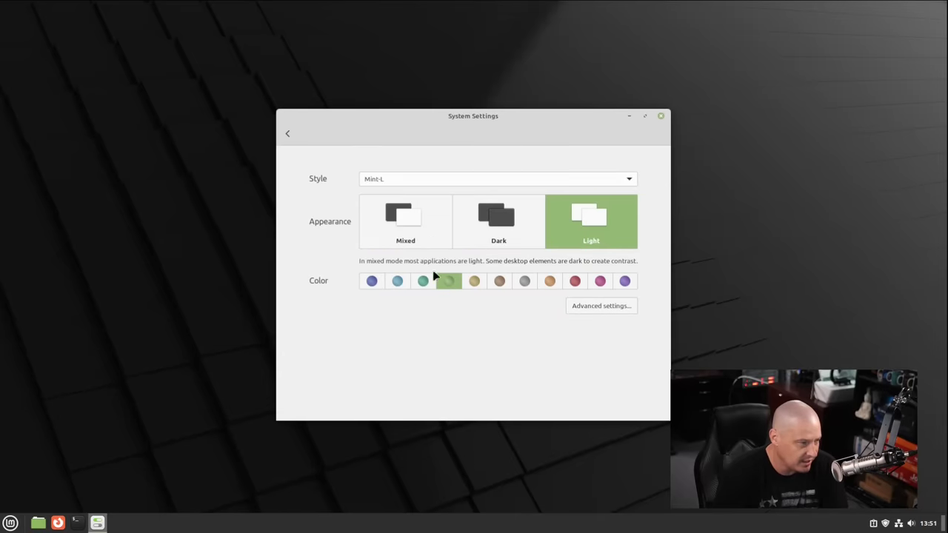
pyautogui.click(476, 248)
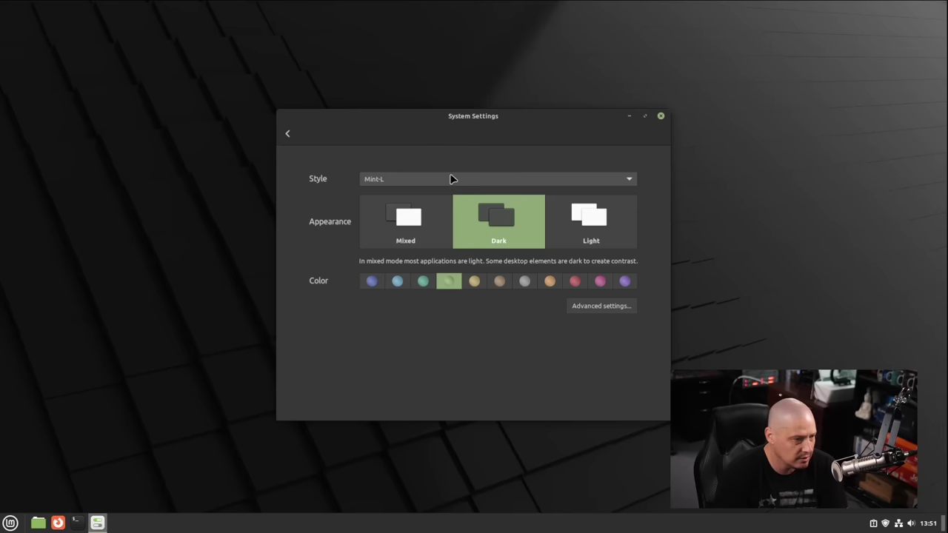
# Restore the Mint-Y style with Dark appearance and close System Settings
pyautogui.click(427, 180)
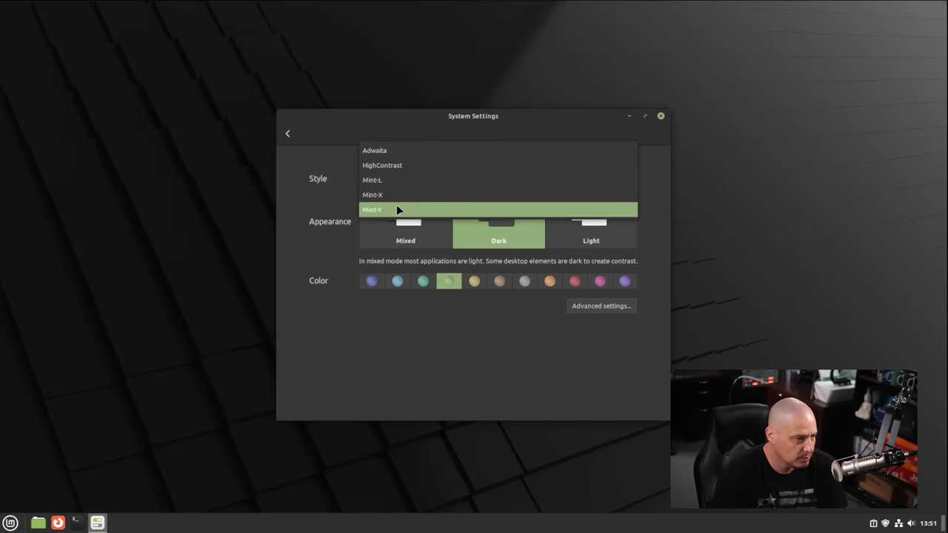
pyautogui.click(396, 208)
pyautogui.click(507, 240)
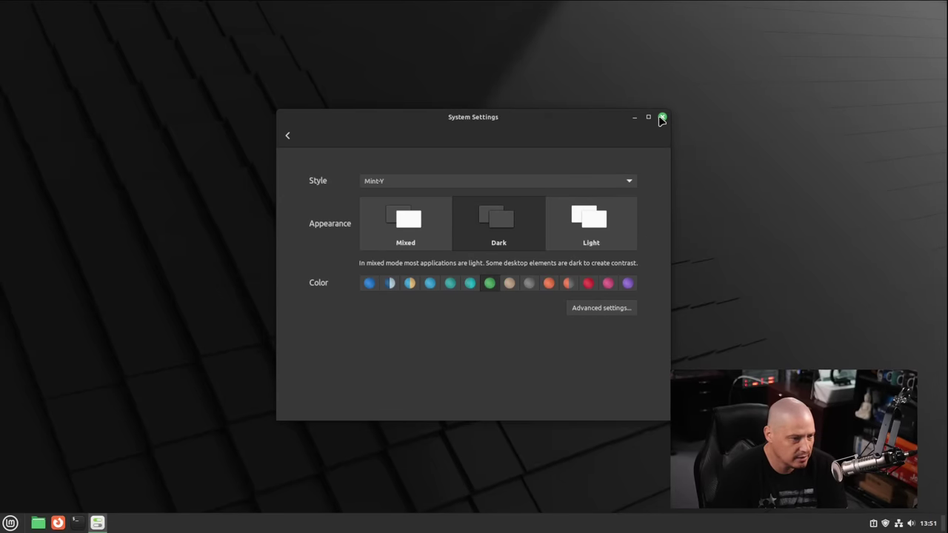
pyautogui.click(662, 117)
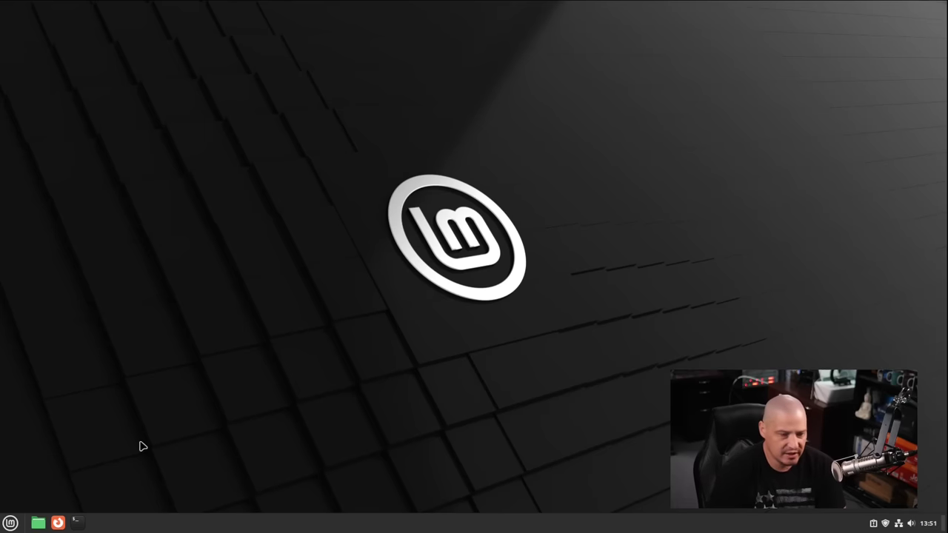
# Open the Home folder in Nemo, then launch System Settings by searching 'settings'
pyautogui.click(37, 523)
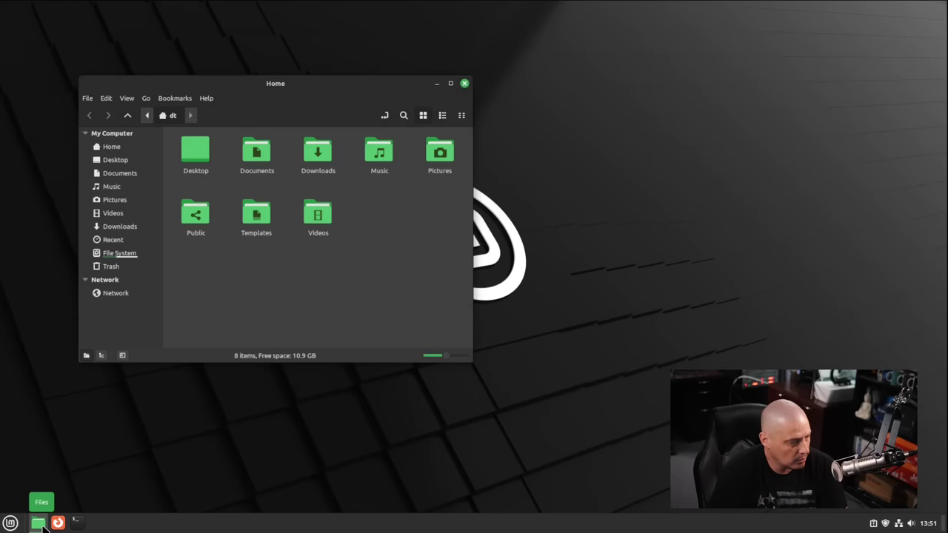
pyautogui.moveTo(249, 86); pyautogui.dragTo(268, 56)
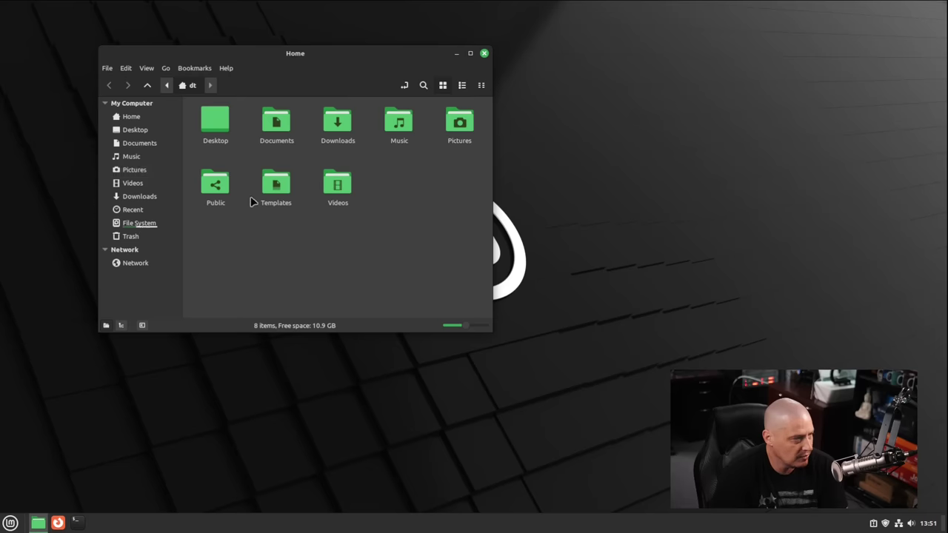
pyautogui.click(12, 523)
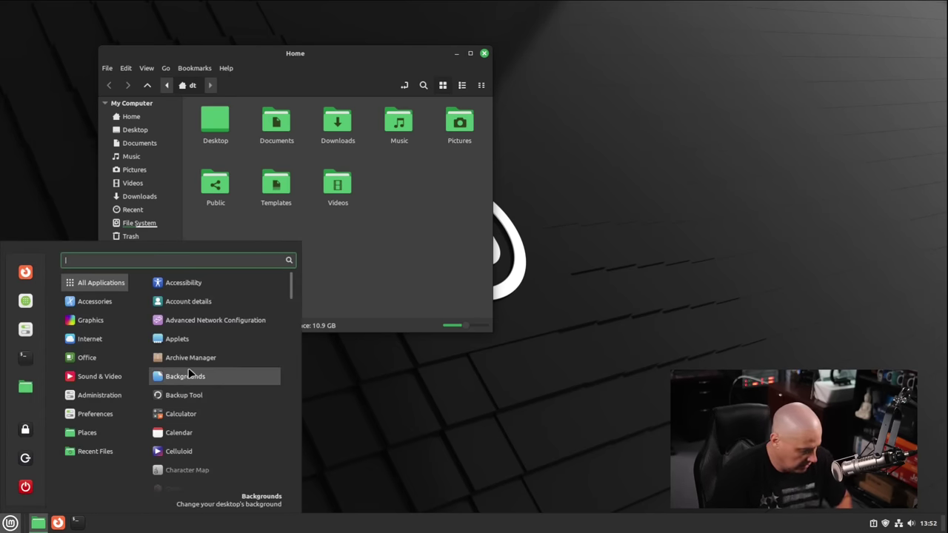
pyautogui.write('settings')
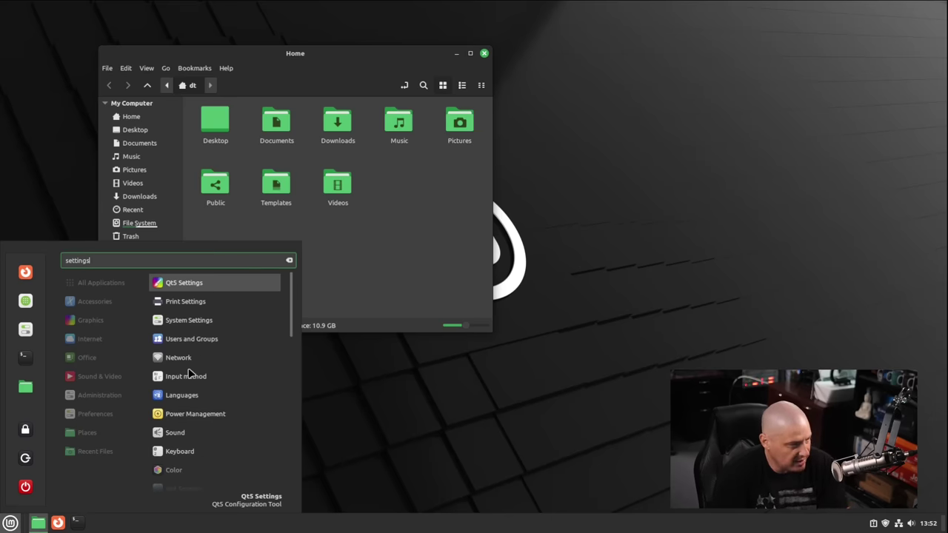
pyautogui.press('Down')
pyautogui.press('Down')
pyautogui.press('Return')
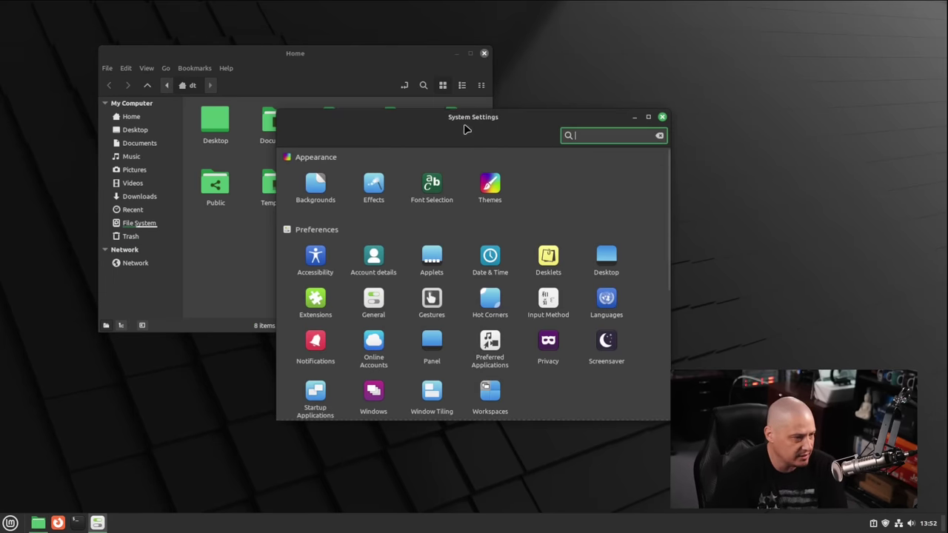
# Set the theme accent colour to green, close Settings, and centre the Home window
pyautogui.click(486, 185)
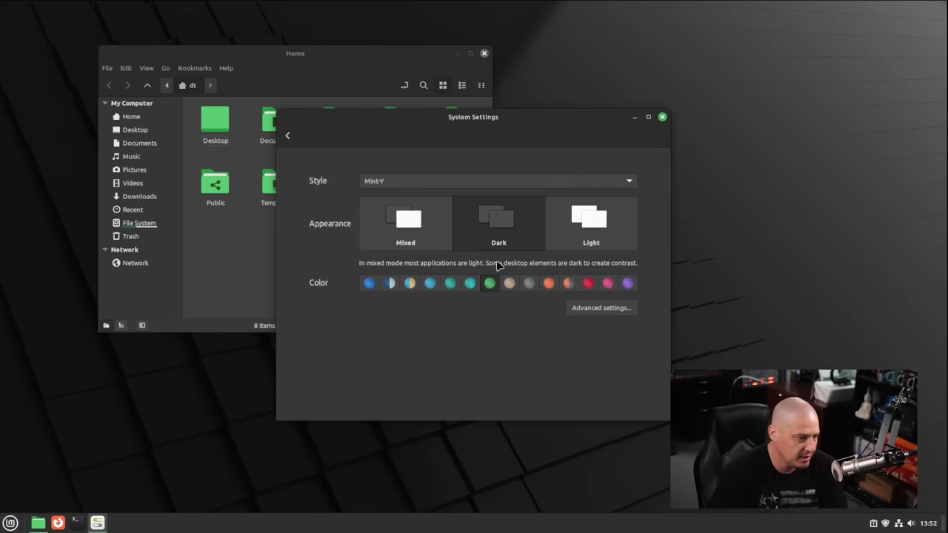
pyautogui.moveTo(545, 121); pyautogui.dragTo(730, 120)
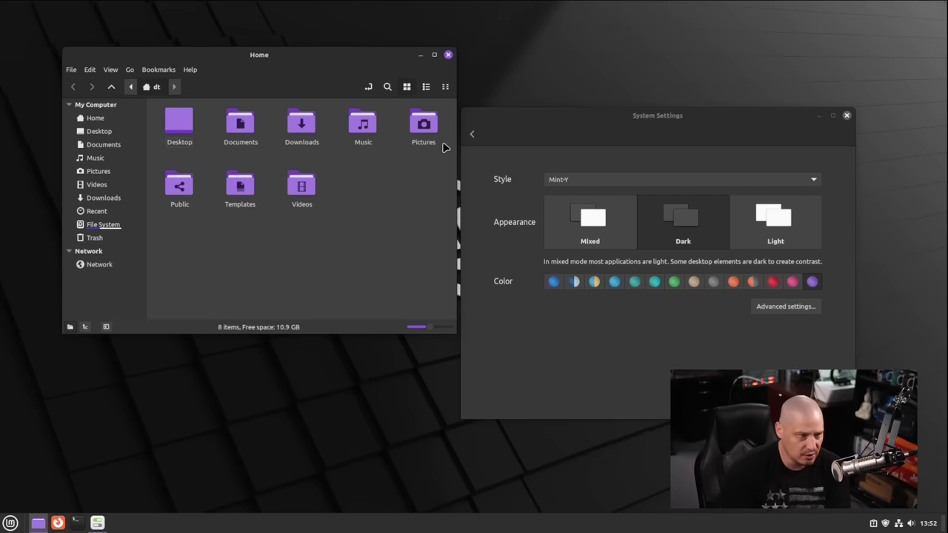
pyautogui.click(674, 282)
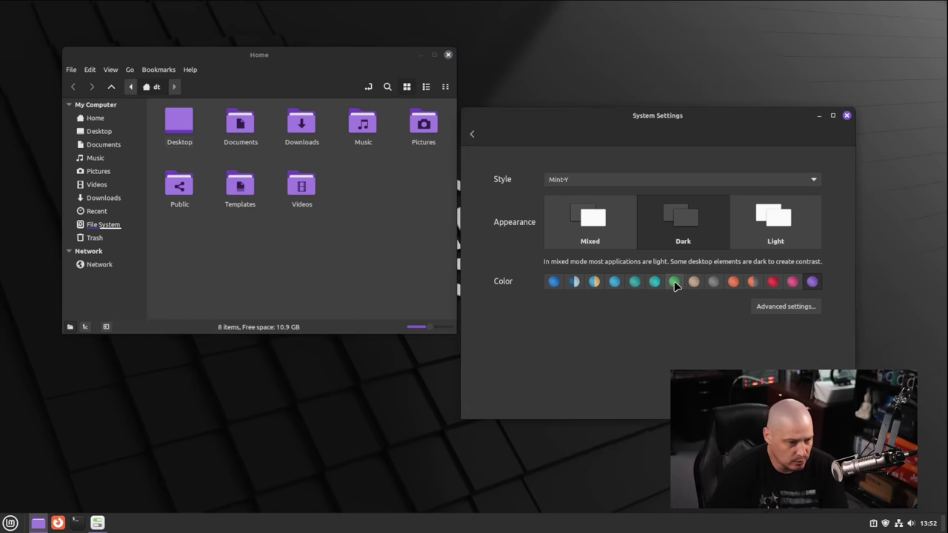
pyautogui.click(846, 116)
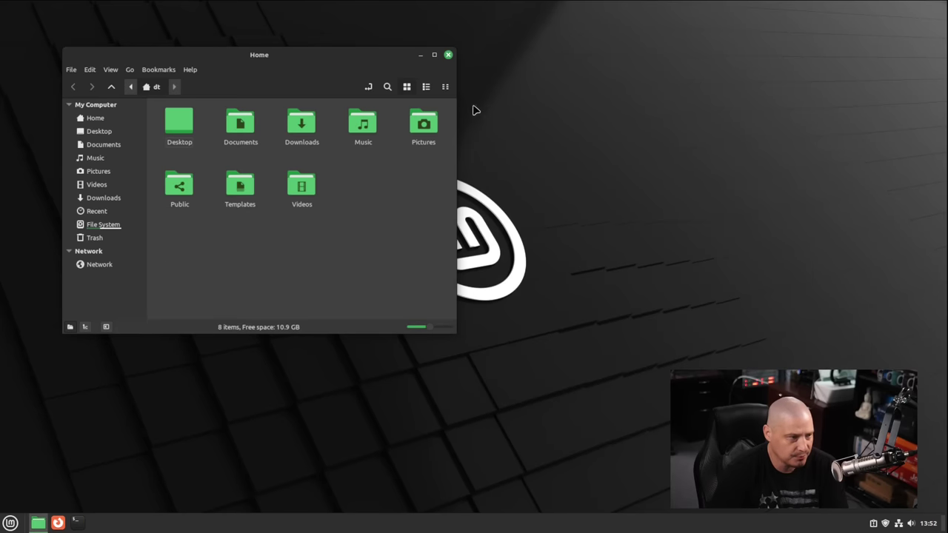
pyautogui.moveTo(348, 59); pyautogui.dragTo(641, 92)
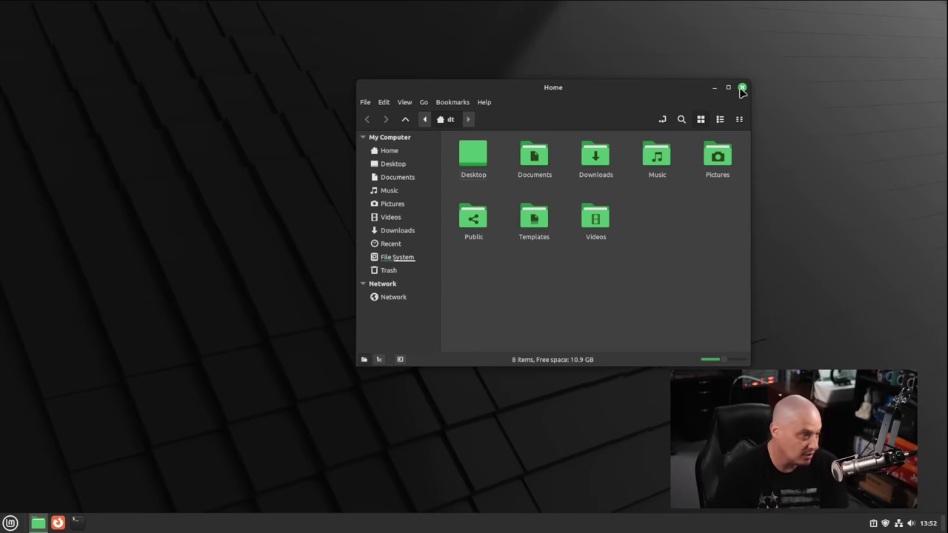
# Close Nemo, confirm Firefox is version 117.0.1 (64-bit) via About Firefox, then close Firefox
pyautogui.click(742, 88)
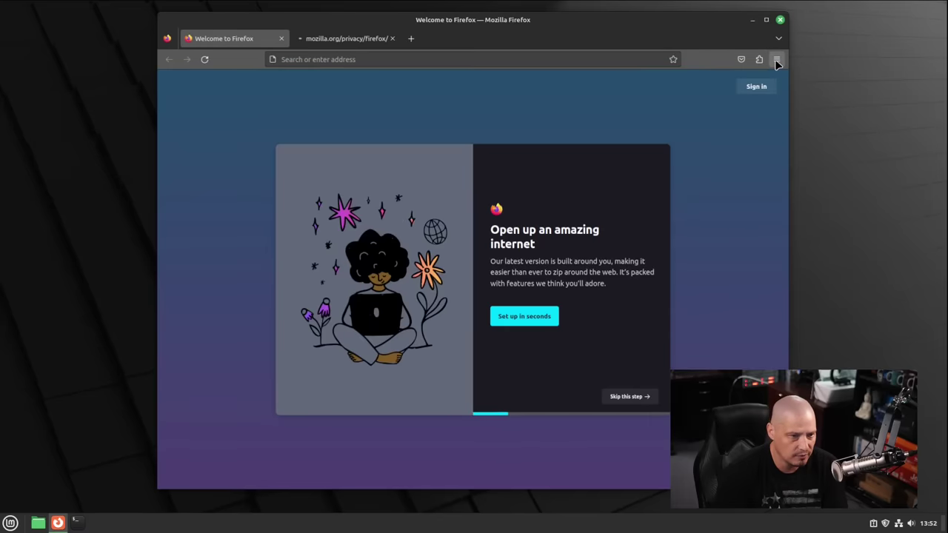
pyautogui.click(776, 60)
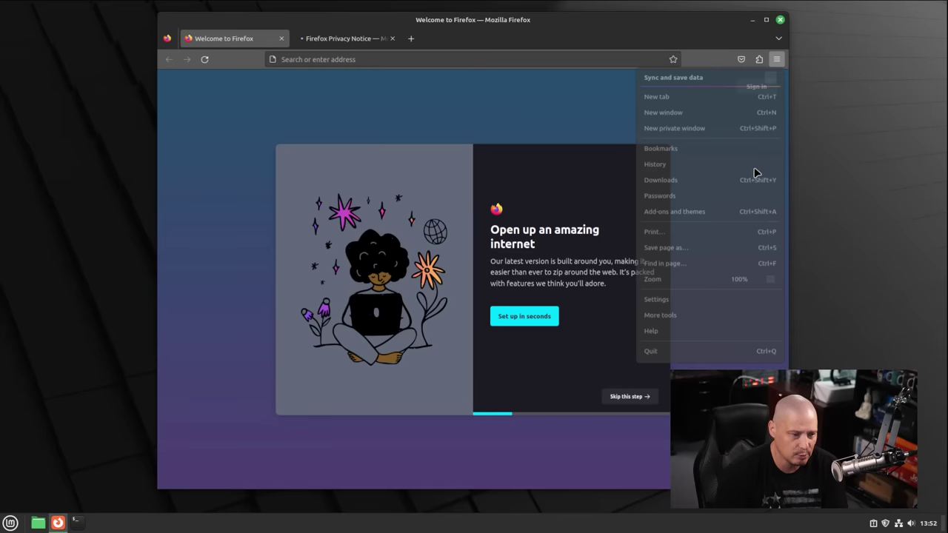
pyautogui.click(690, 334)
pyautogui.click(674, 195)
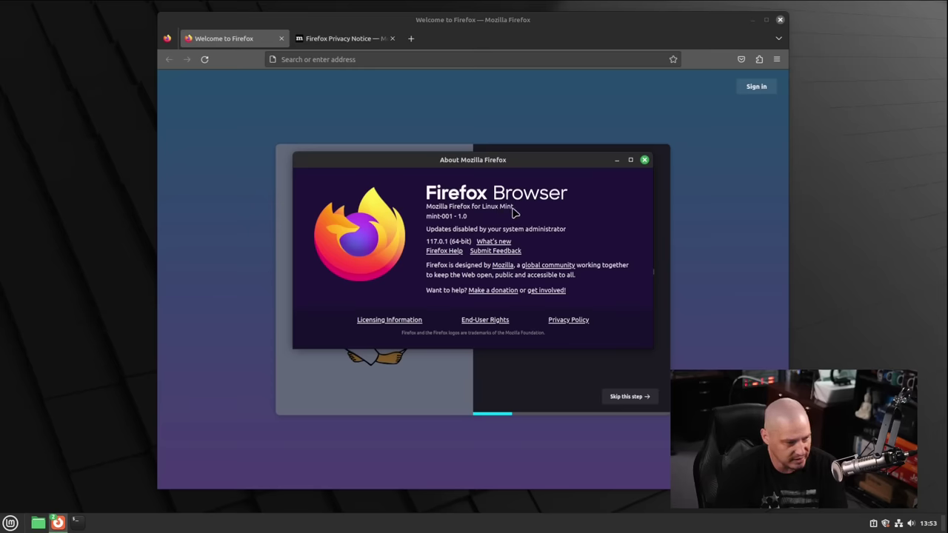
pyautogui.click(644, 160)
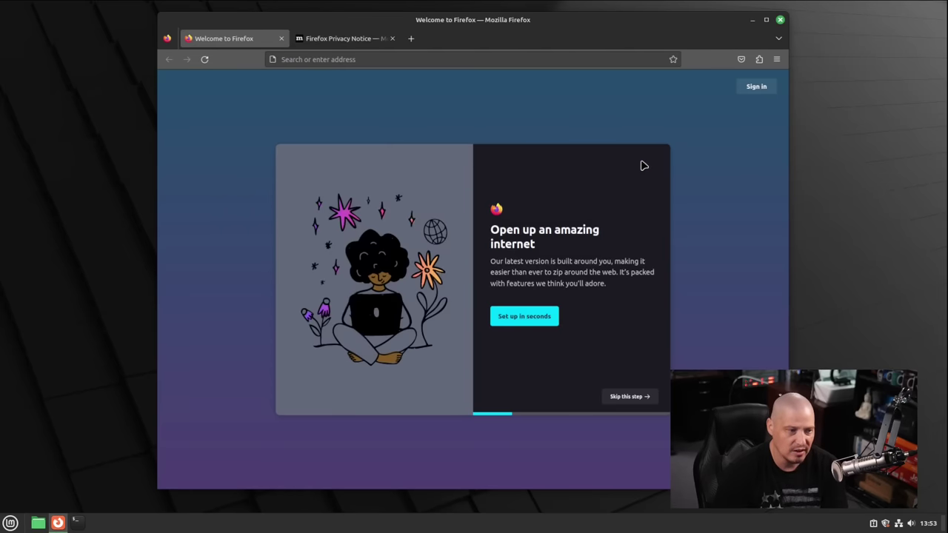
pyautogui.click(781, 20)
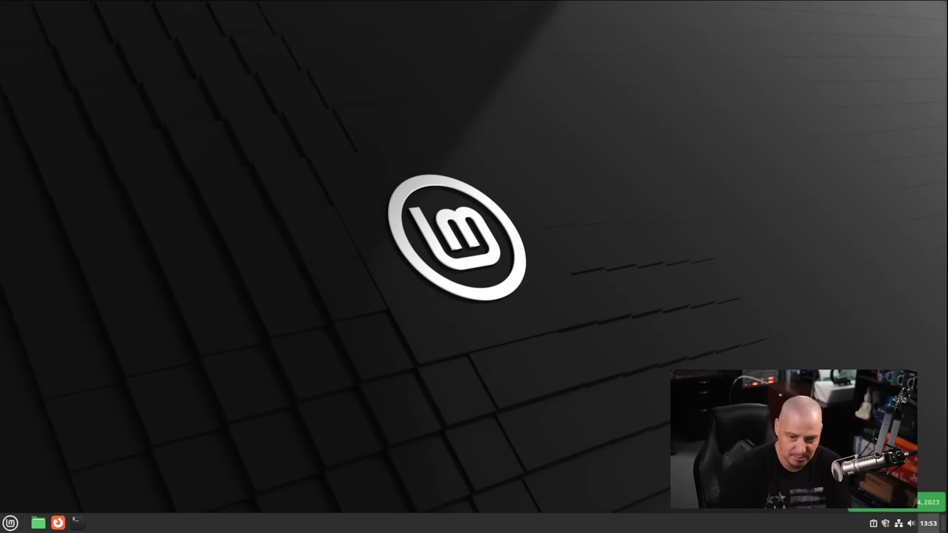
# Open a new terminal, maximize it, and enlarge its text with Ctrl++
pyautogui.click(77, 522)
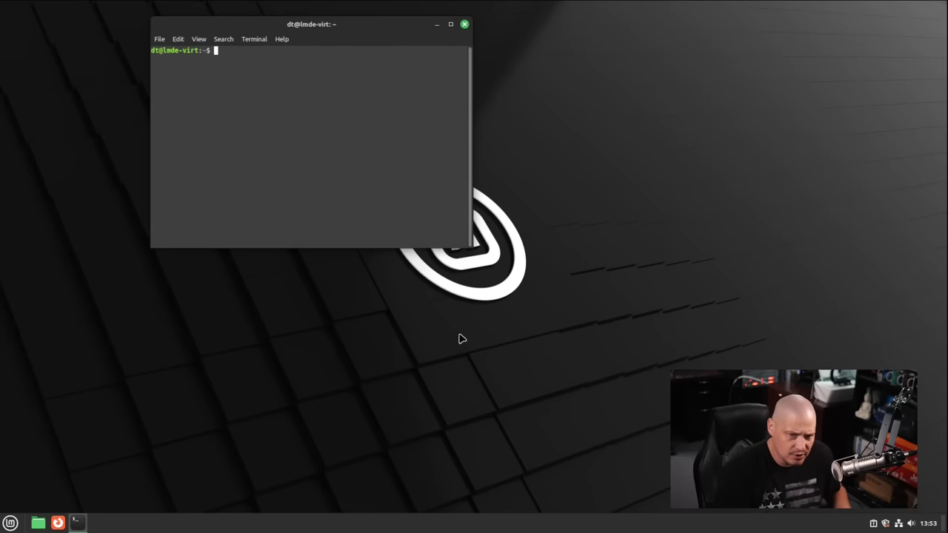
pyautogui.doubleClick(352, 29)
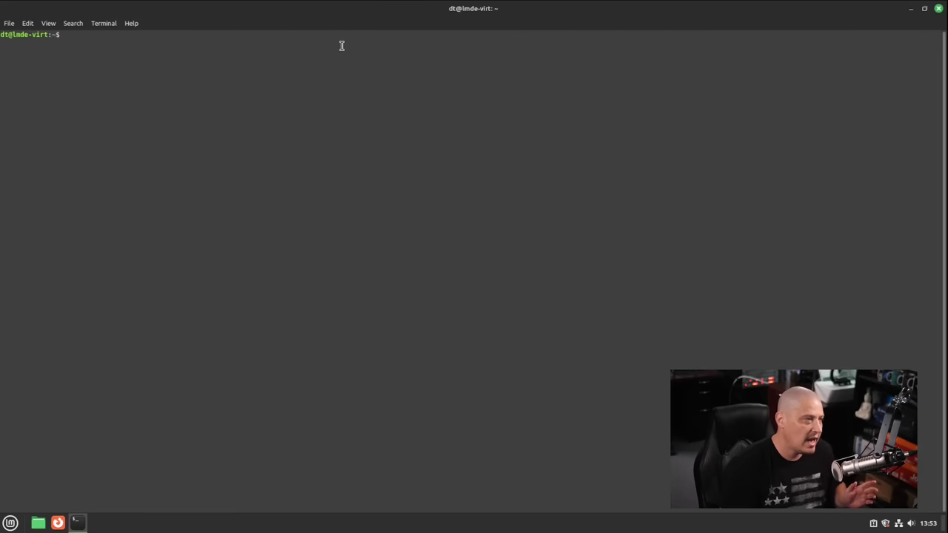
pyautogui.hotkey('ctrl', '+')
pyautogui.hotkey('ctrl', '+')
pyautogui.hotkey('ctrl', '+')
pyautogui.hotkey('ctrl', '+')
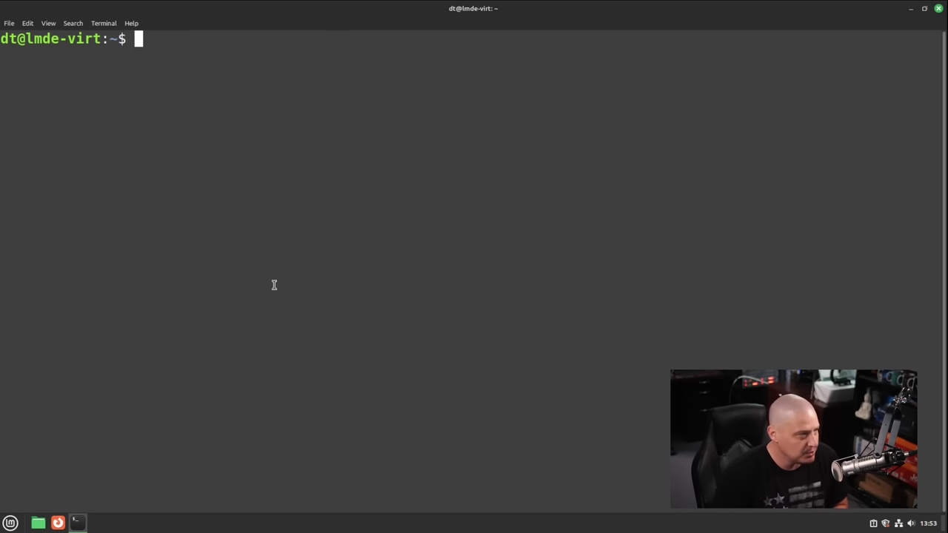
# Run 'snap list', 'whereis snapd', 'flatpak list' and 'whereis flatpak'
pyautogui.write('snap list')
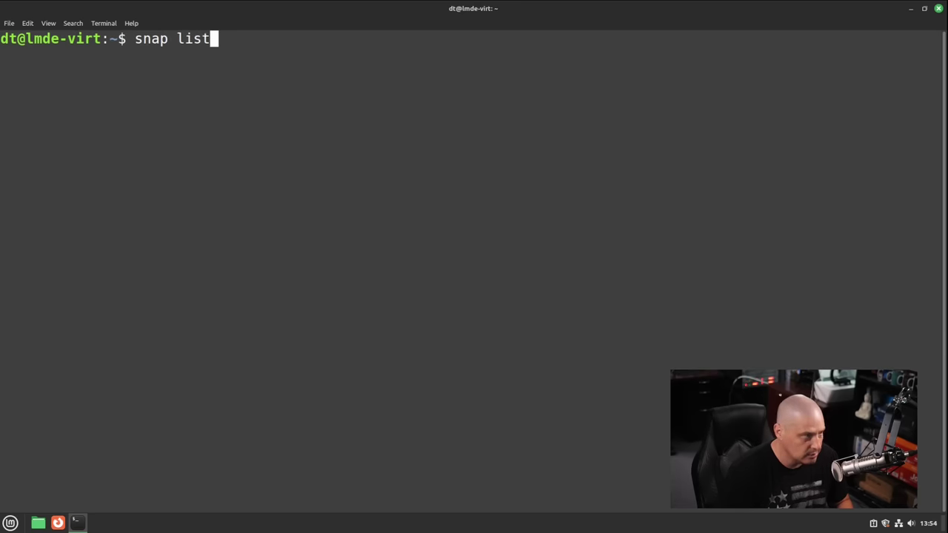
pyautogui.press('Return')
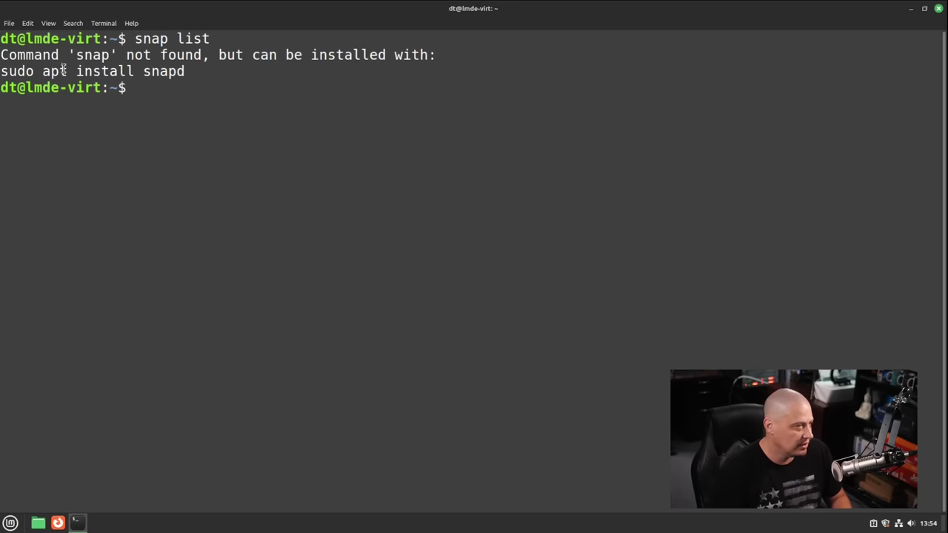
pyautogui.write('whereis snapd')
pyautogui.press('Return')
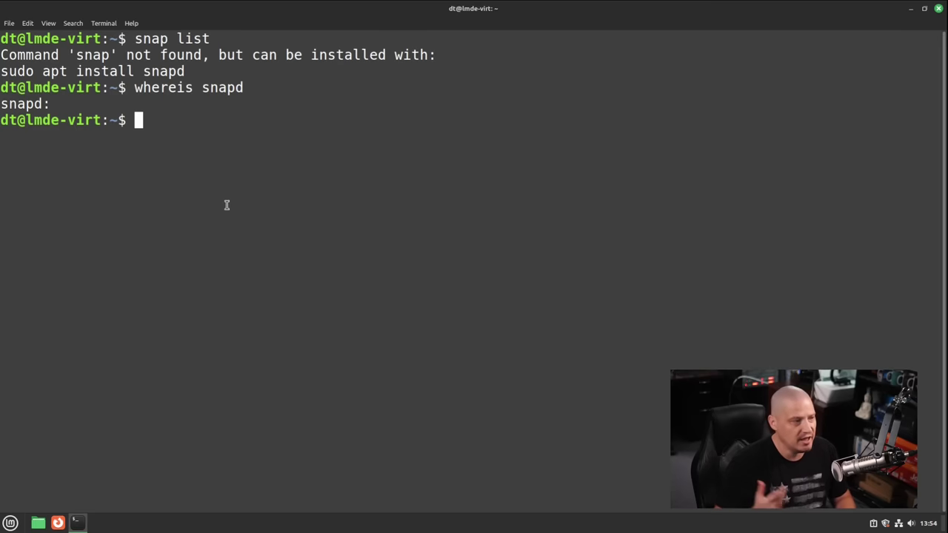
pyautogui.write('flatpak l')
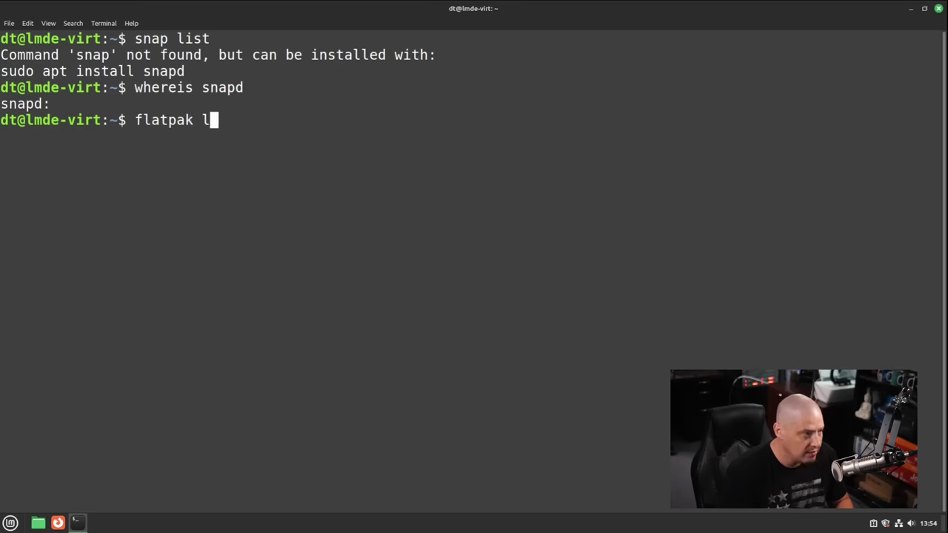
pyautogui.write('ist')
pyautogui.press('Return')
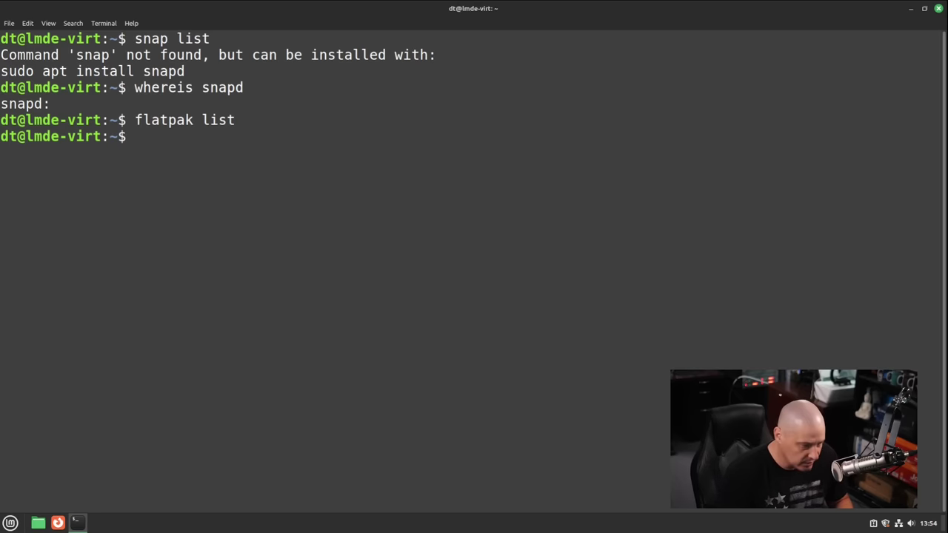
pyautogui.write('whereis ')
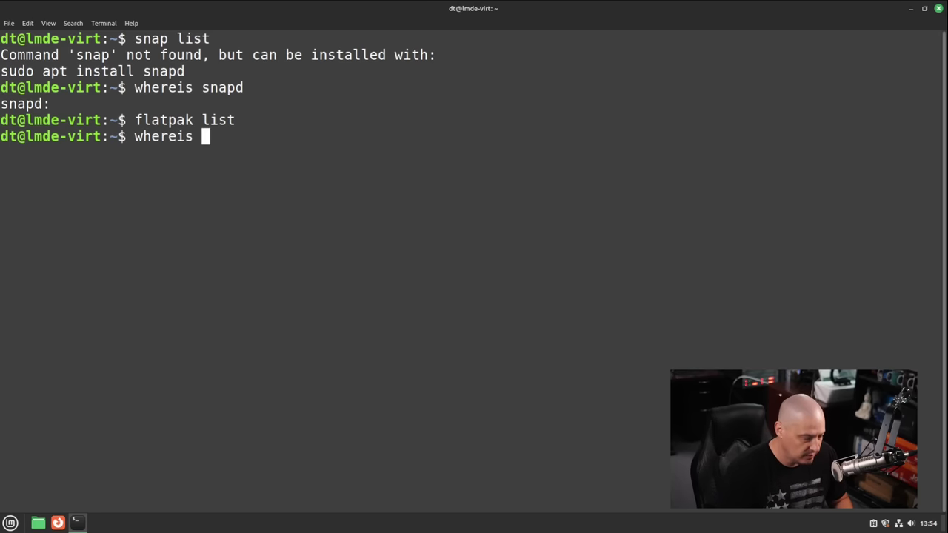
pyautogui.write('flatpak')
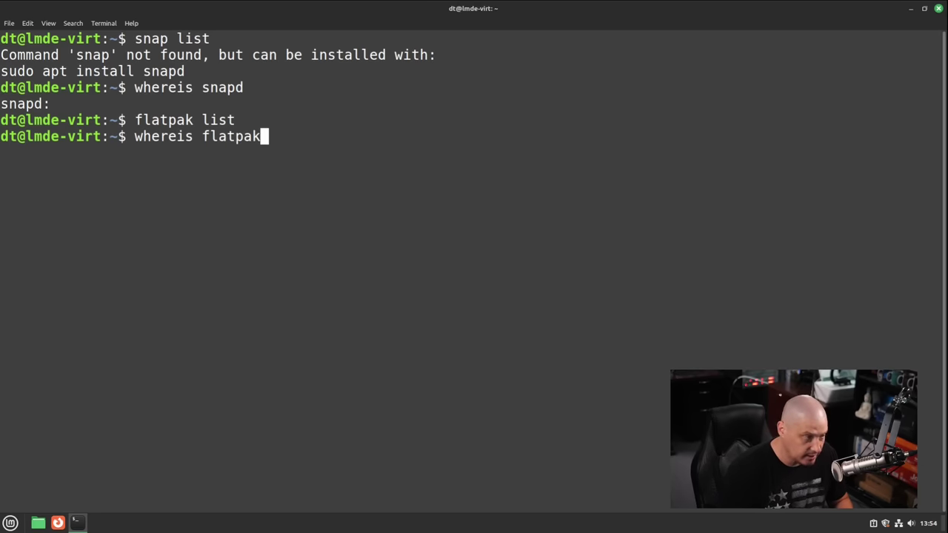
pyautogui.press('Return')
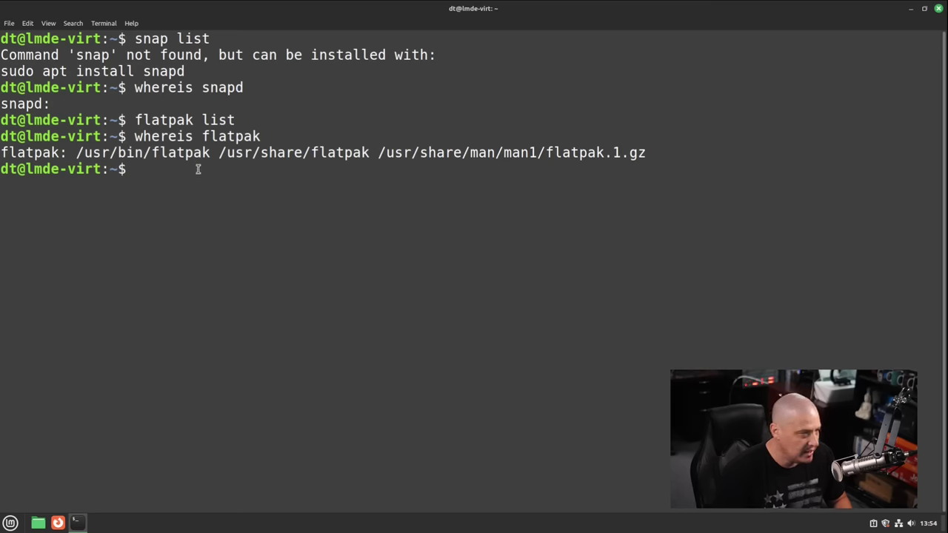
# Locate pipewire with 'whereis pipewire' and check the kernel version with 'uname -r'
pyautogui.write('wheresi')
pyautogui.press('BackSpace')
pyautogui.write('is pi')
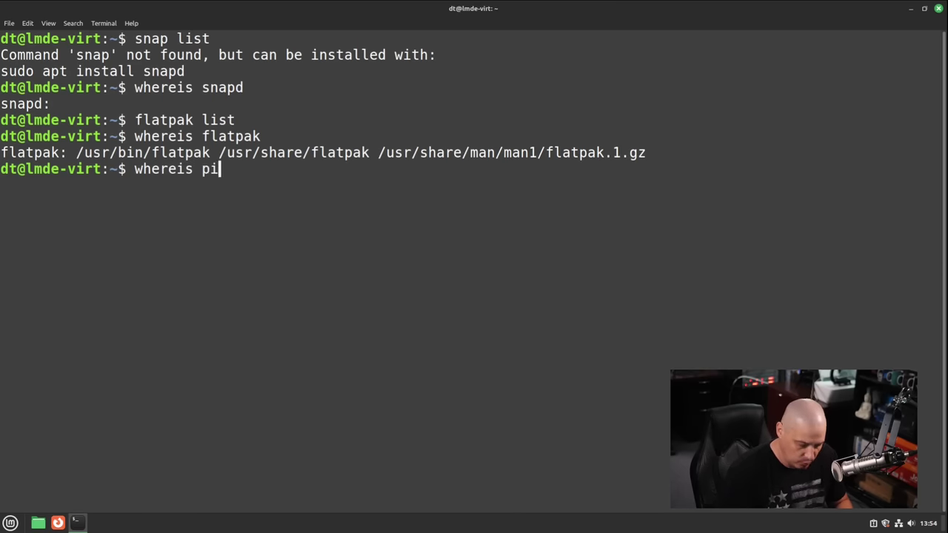
pyautogui.write('pewire')
pyautogui.press('Return')
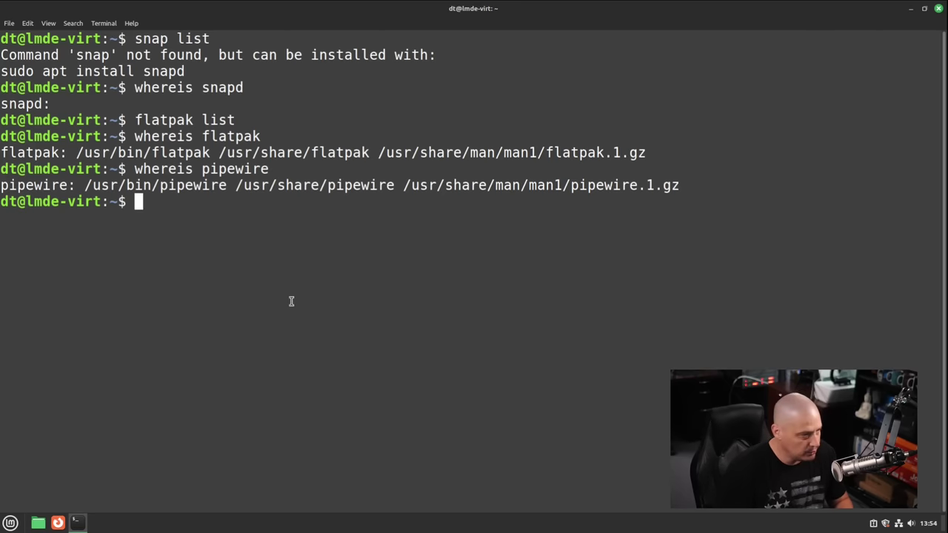
pyautogui.write('uname -r')
pyautogui.press('Return')
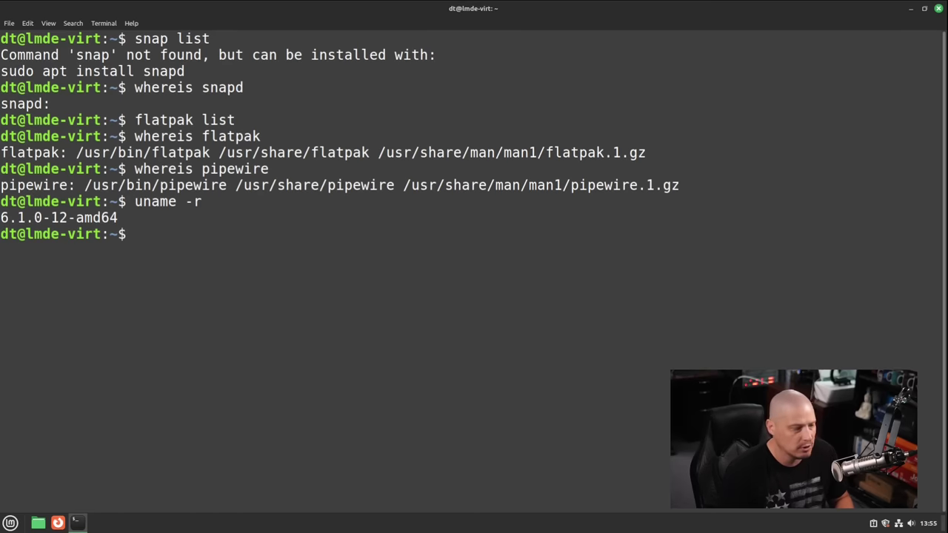
# List installed packages, count them (2071) with '| wc -l', then clear the screen
pyautogui.write('apt list ')
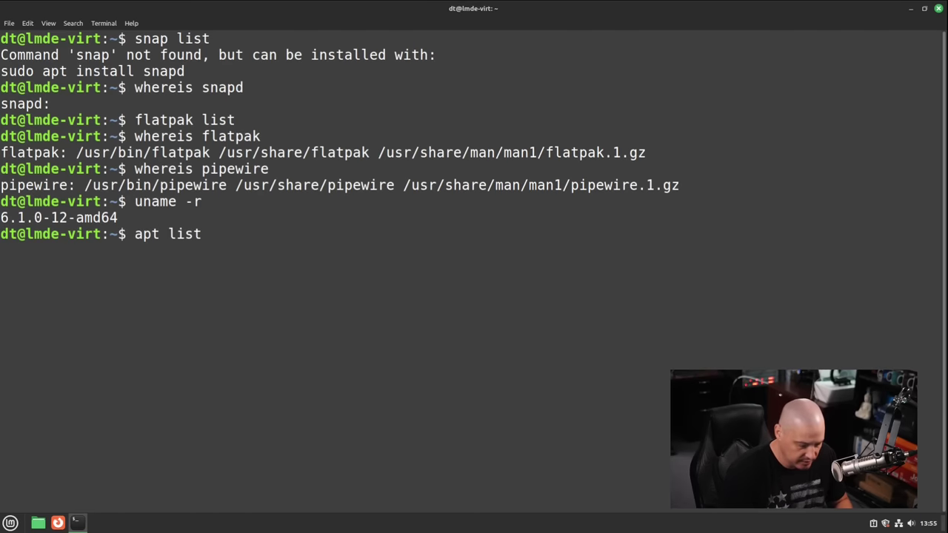
pyautogui.write('--installed')
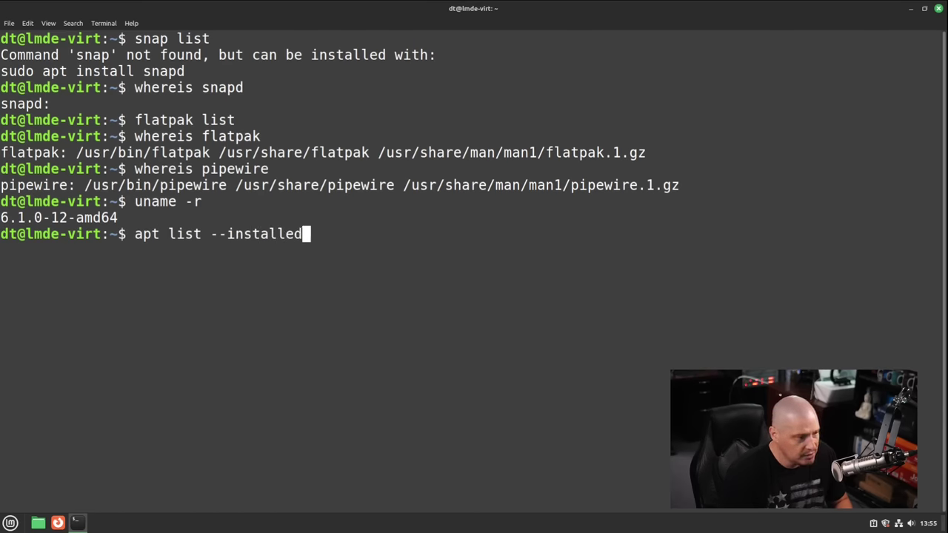
pyautogui.press('Return')
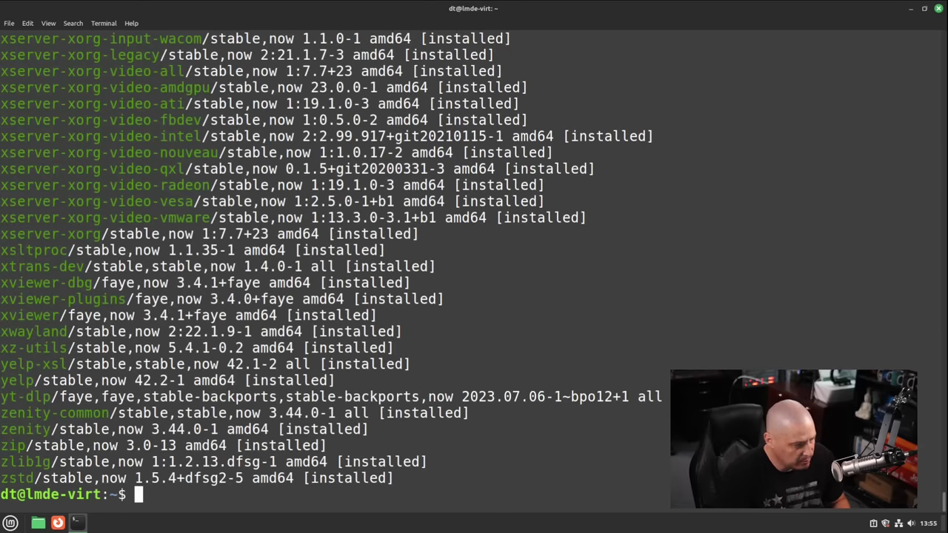
pyautogui.press('Up')
pyautogui.write('| wc -l')
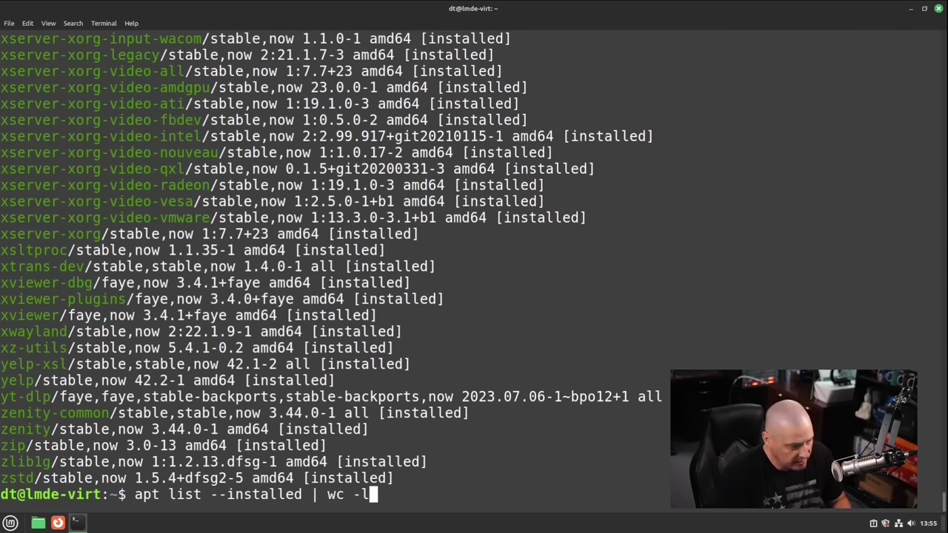
pyautogui.press('Return')
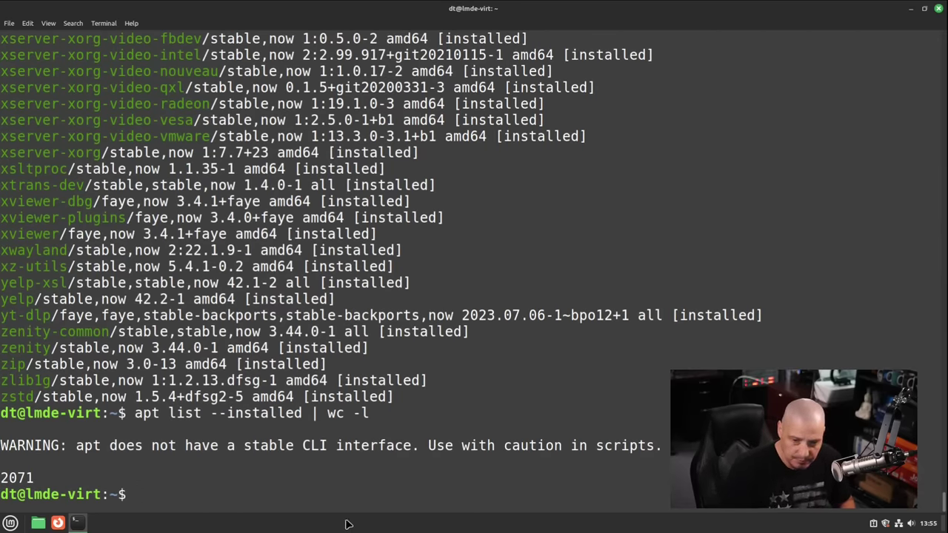
pyautogui.write('clear')
pyautogui.press('Return')
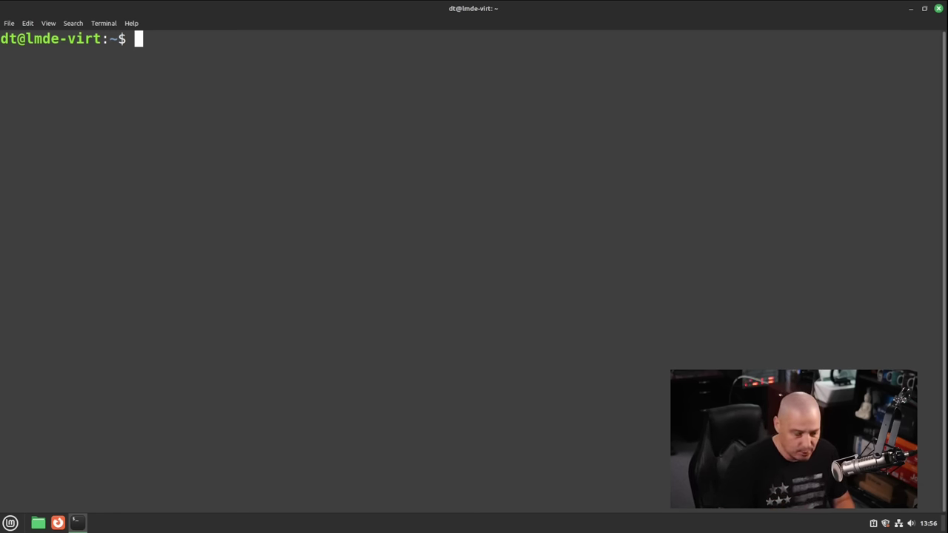
# Edit the typed 'sudo apt update' into 'sudo apt remove mintupgrade' without running it
pyautogui.write('sudo ')
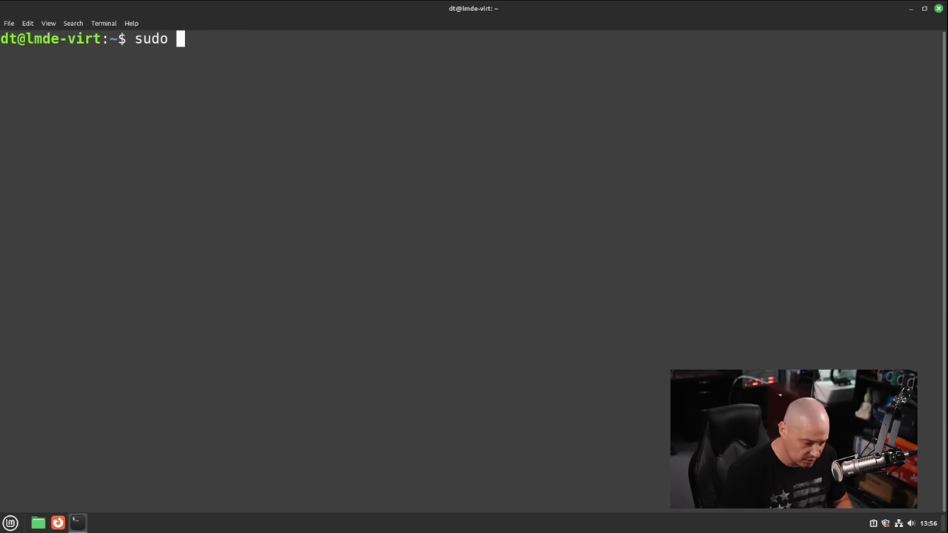
pyautogui.write('apt update')
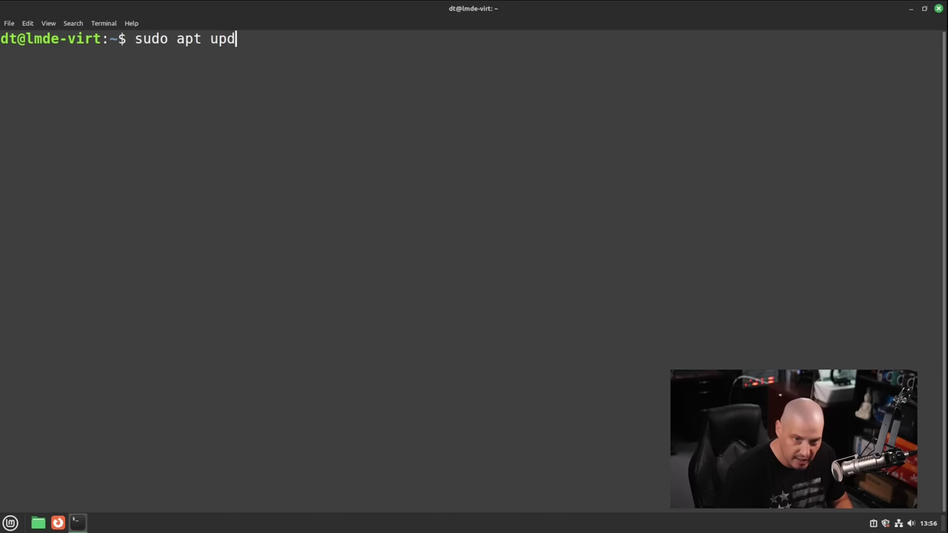
pyautogui.press('BackSpace')
pyautogui.press('BackSpace')
pyautogui.press('BackSpace')
pyautogui.press('BackSpace')
pyautogui.press('BackSpace')
pyautogui.press('BackSpace')
pyautogui.press('BackSpace')
pyautogui.press('BackSpace')
pyautogui.press('BackSpace')
pyautogui.write('apt')
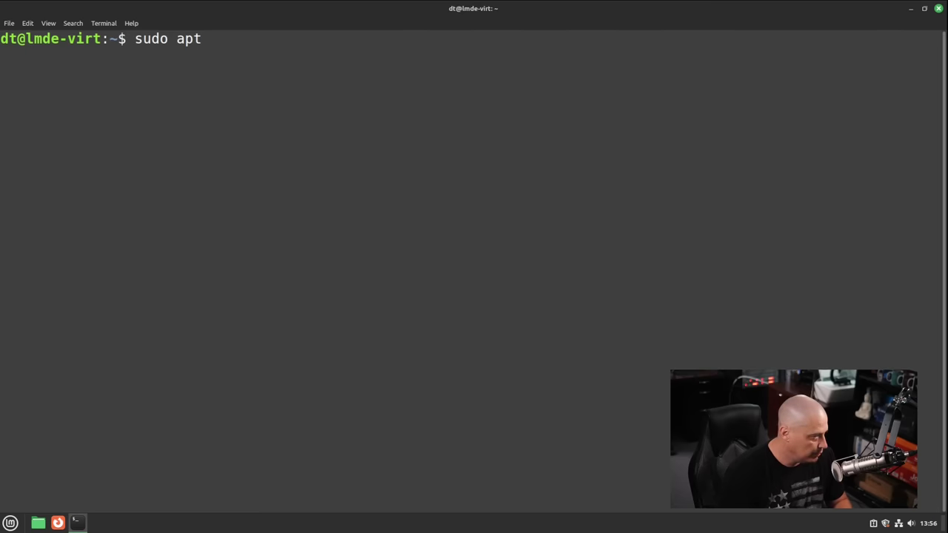
pyautogui.write(' mintup')
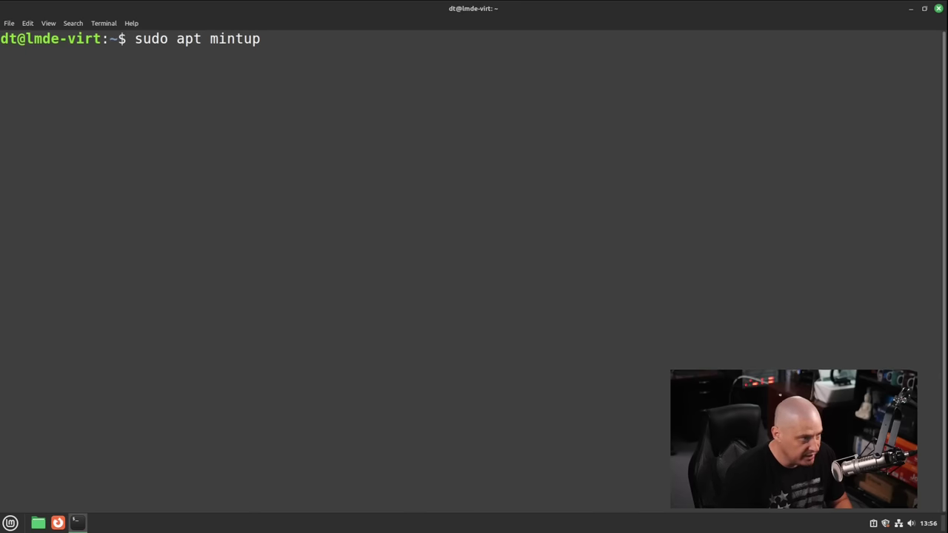
pyautogui.write('grade')
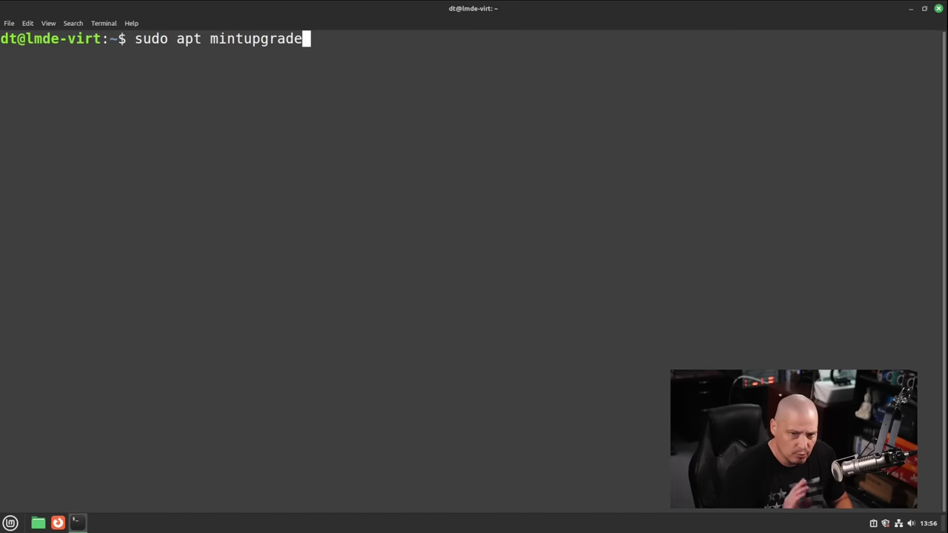
pyautogui.press('Left')
pyautogui.press('Left')
pyautogui.press('Left')
pyautogui.press('Left')
pyautogui.press('Left')
pyautogui.press('Left')
pyautogui.press('Left')
pyautogui.press('Left')
pyautogui.press('Left')
pyautogui.press('Left')
pyautogui.press('Left')
pyautogui.press('Left')
pyautogui.press('Left')
pyautogui.press('Left')
pyautogui.press('Left')
pyautogui.press('Left')
pyautogui.press('Left')
pyautogui.press('Left')
pyautogui.press('Left')
pyautogui.press('Right')
pyautogui.press('Right')
pyautogui.press('Right')
pyautogui.press('Right')
pyautogui.press('Right')
pyautogui.press('Right')
pyautogui.press('Right')
pyautogui.press('Right')
pyautogui.press('Right')
pyautogui.press('Left')
pyautogui.write('remove')
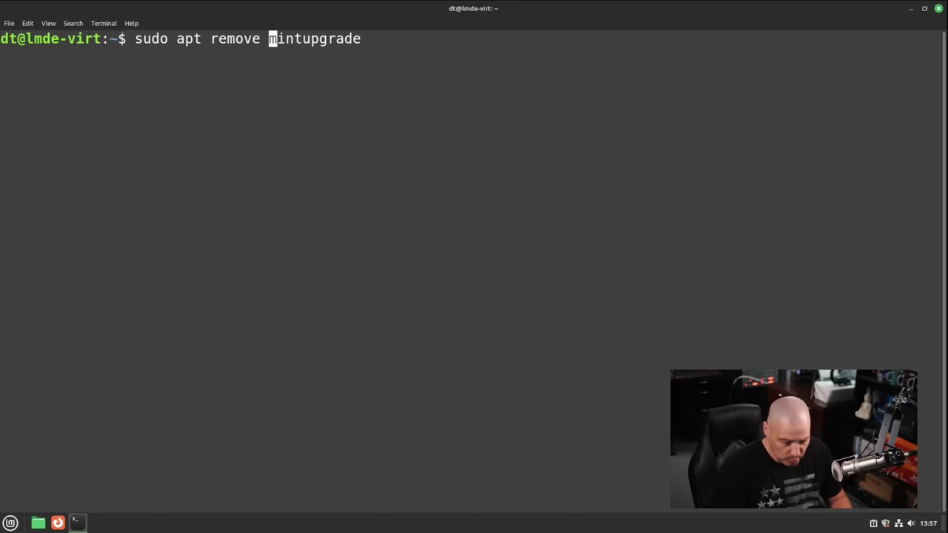
pyautogui.press('Right')
pyautogui.press('Right')
pyautogui.press('Right')
pyautogui.press('Right')
pyautogui.press('Right')
pyautogui.press('Right')
pyautogui.press('Right')
pyautogui.press('Right')
pyautogui.press('Right')
pyautogui.press('Right')
pyautogui.press('Right')
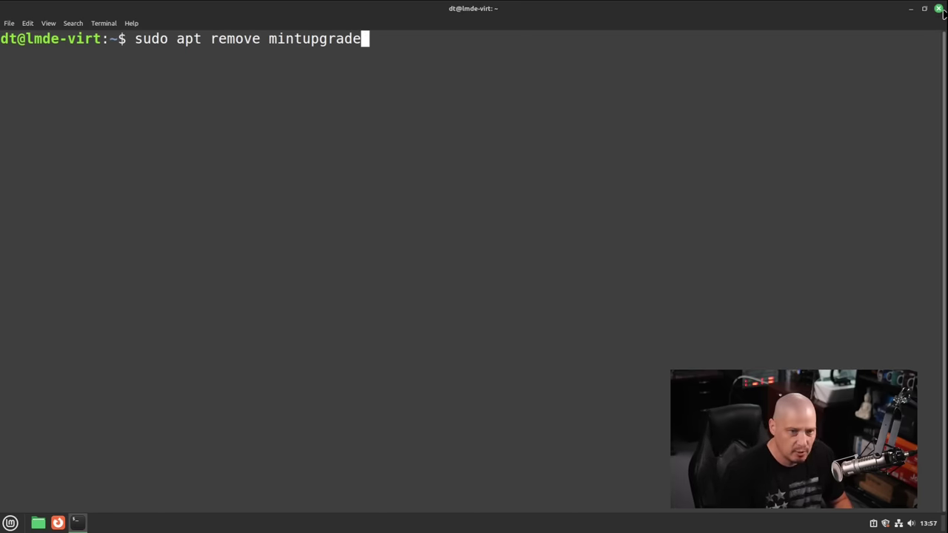
# Close the terminal and open Change Desktop Background from the desktop's right-click menu
pyautogui.click(939, 9)
pyautogui.rightClick(249, 124)
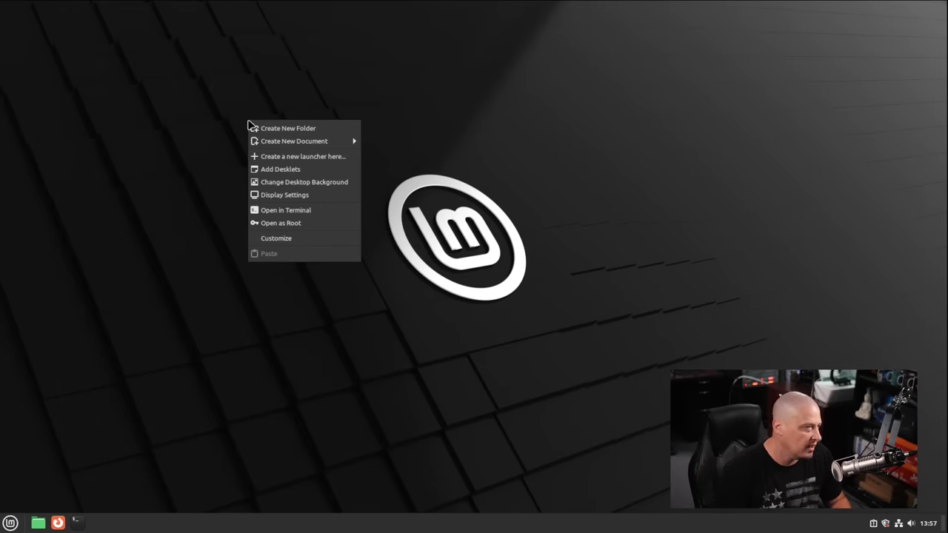
pyautogui.click(333, 183)
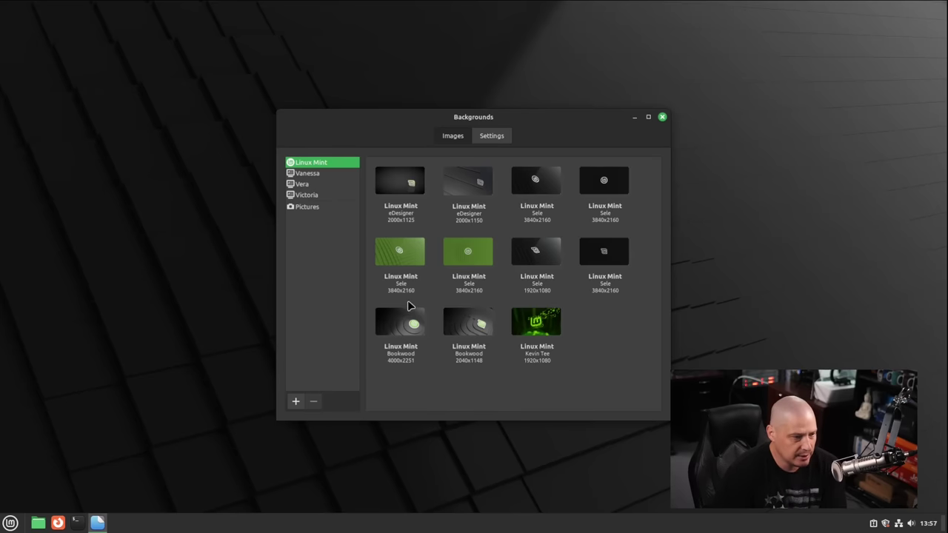
# Preview the plain green Sele and dark green Mint logo wallpapers
pyautogui.click(471, 258)
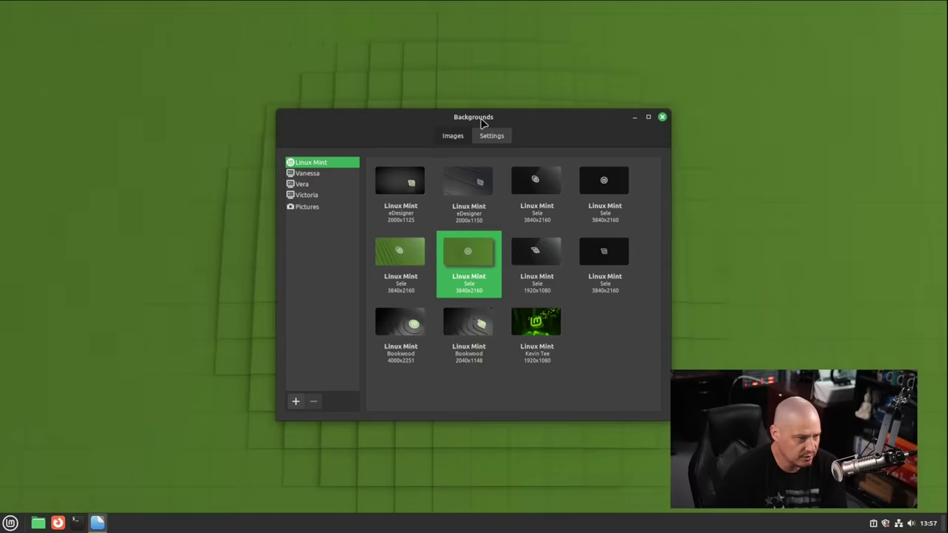
pyautogui.moveTo(485, 117); pyautogui.dragTo(548, 79)
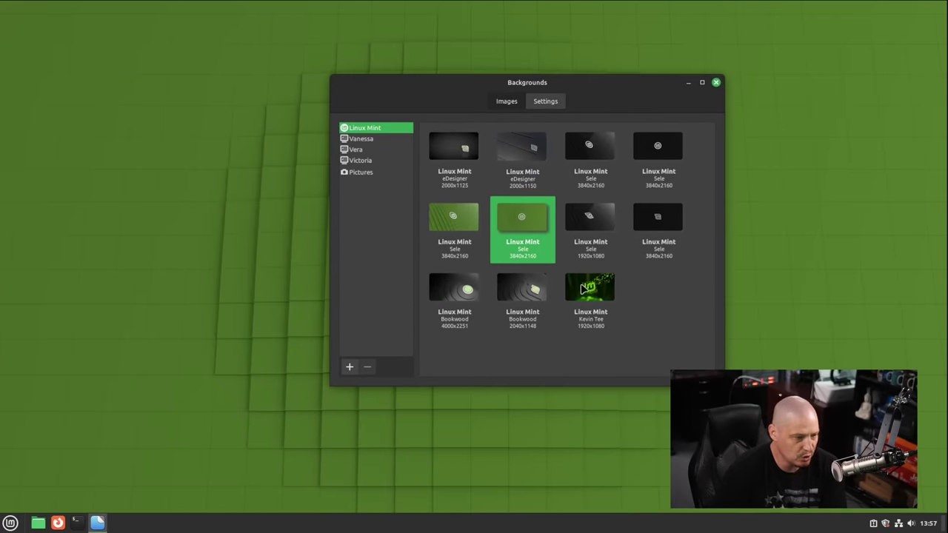
pyautogui.click(592, 292)
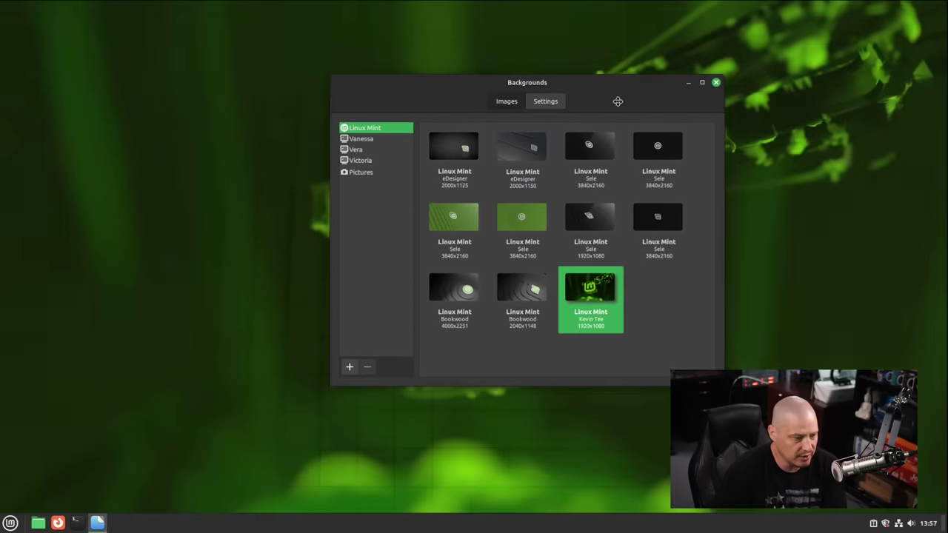
pyautogui.moveTo(530, 88); pyautogui.dragTo(499, 86)
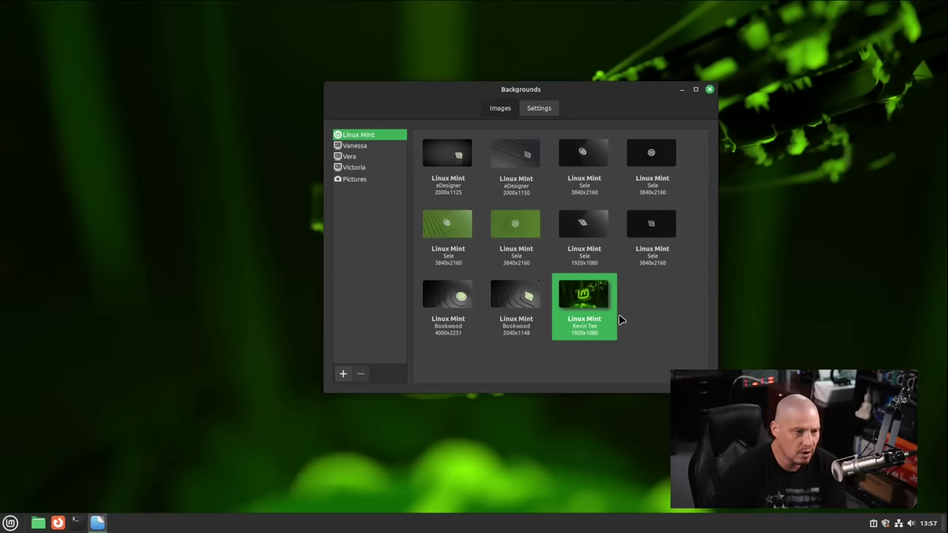
# Browse the Vanessa, Vera and Victoria collections, apply Victoria's Fireworks image, and close Backgrounds
pyautogui.click(361, 147)
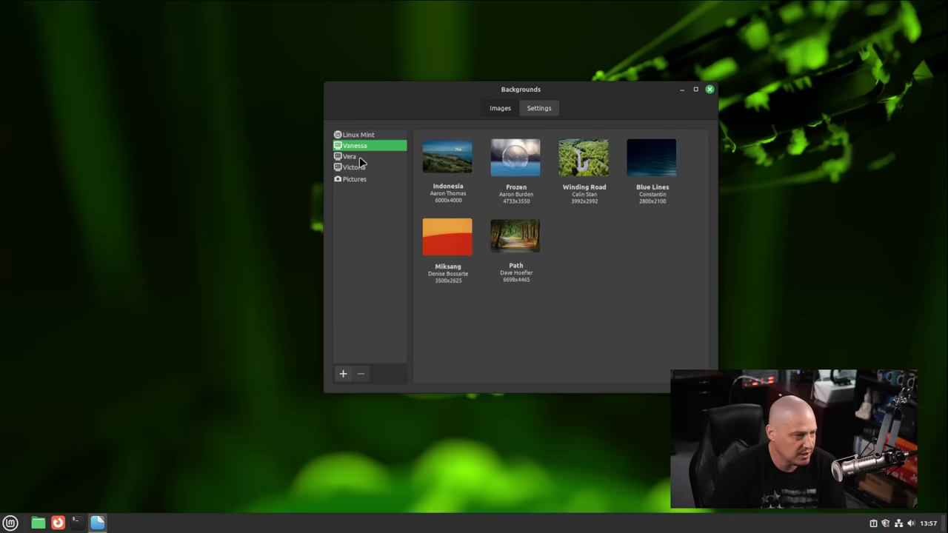
pyautogui.click(361, 156)
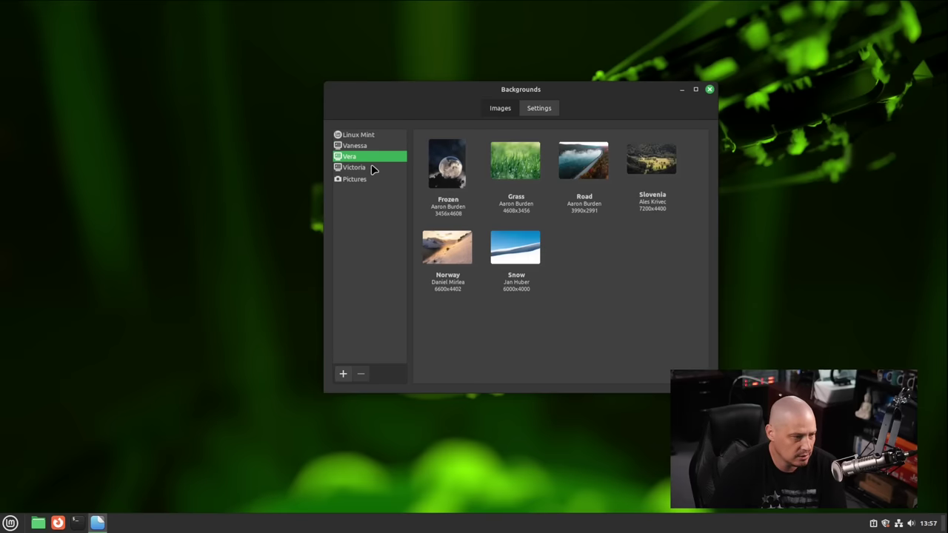
pyautogui.click(372, 166)
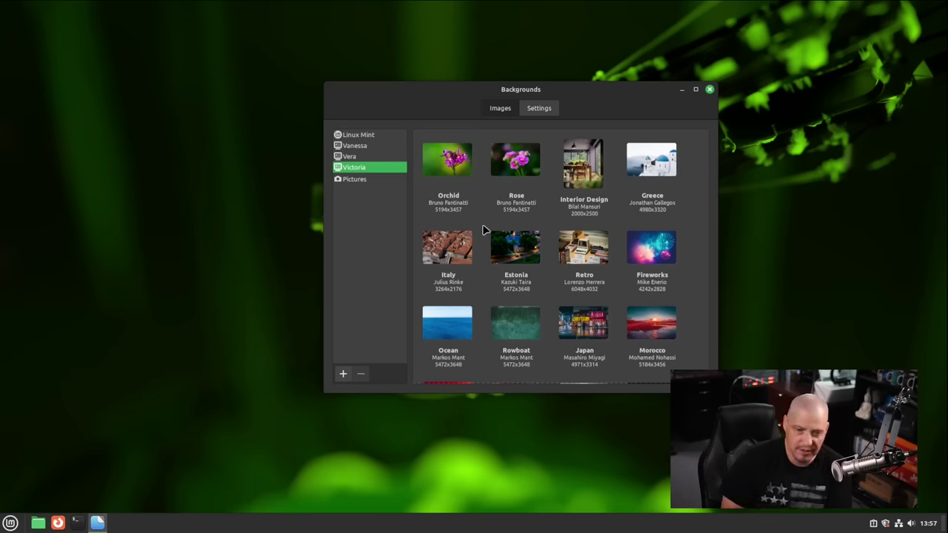
pyautogui.scroll(-1, 633, 304)
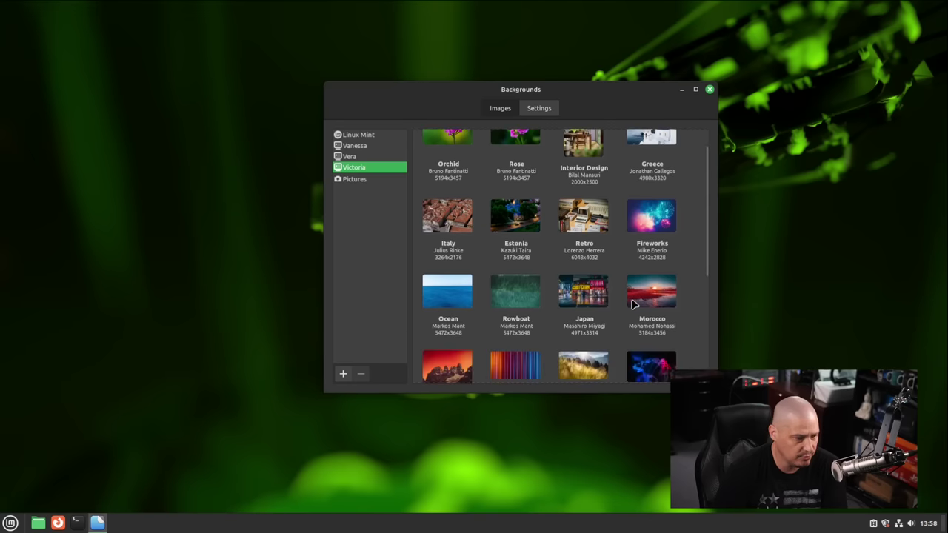
pyautogui.click(647, 231)
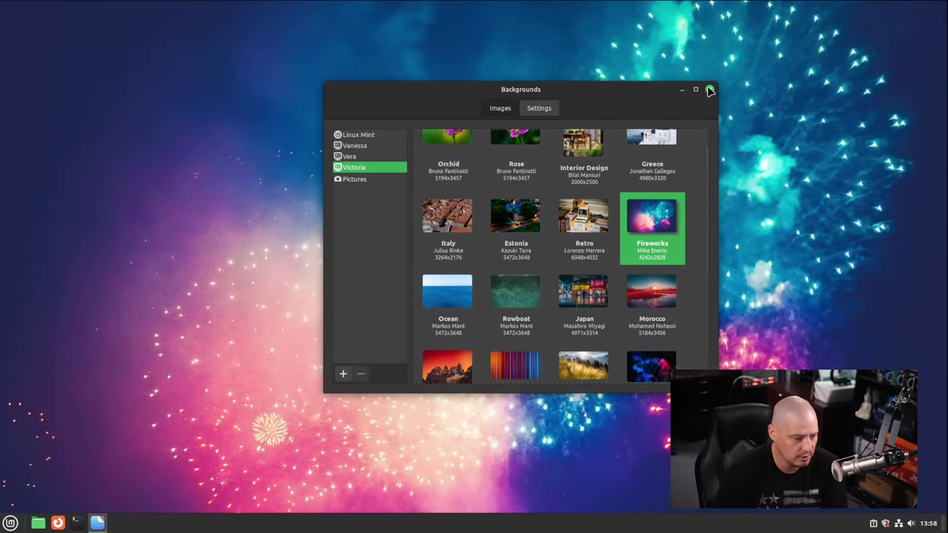
pyautogui.click(710, 90)
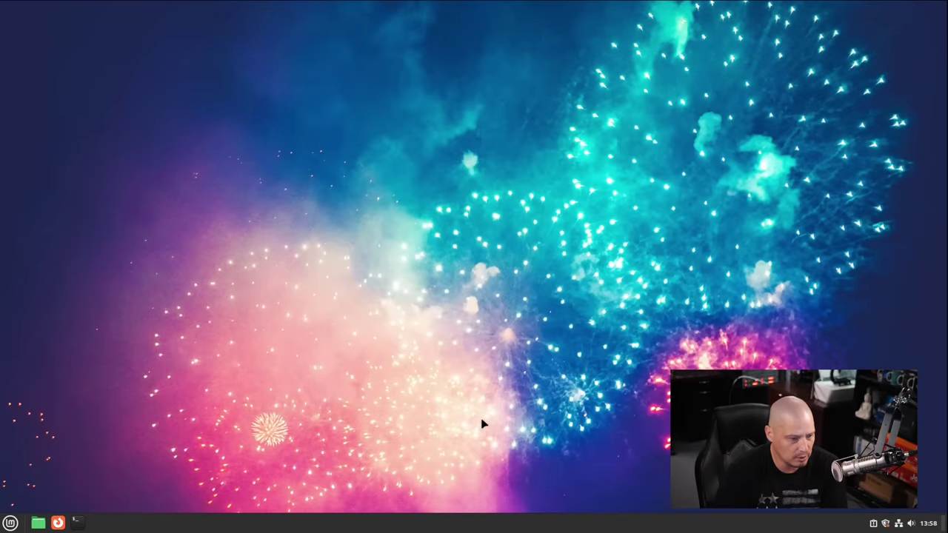